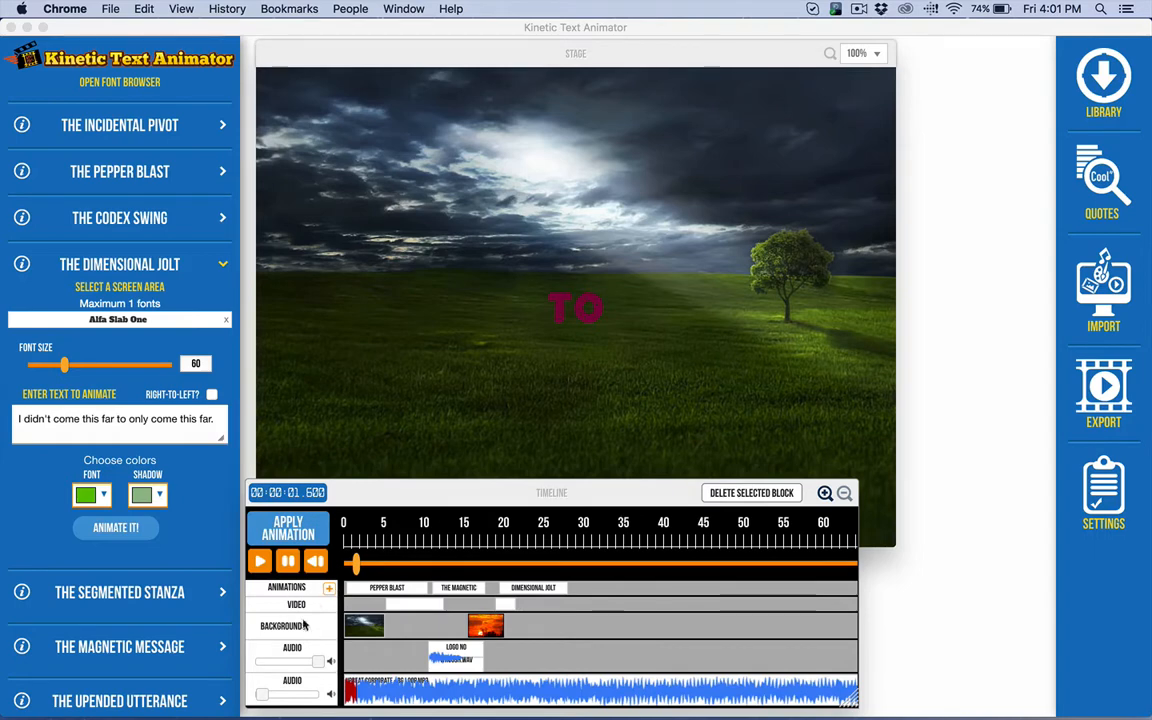
- Move the sunset background block earlier on the timeline so it starts at about 10 seconds
left_click(478, 632)
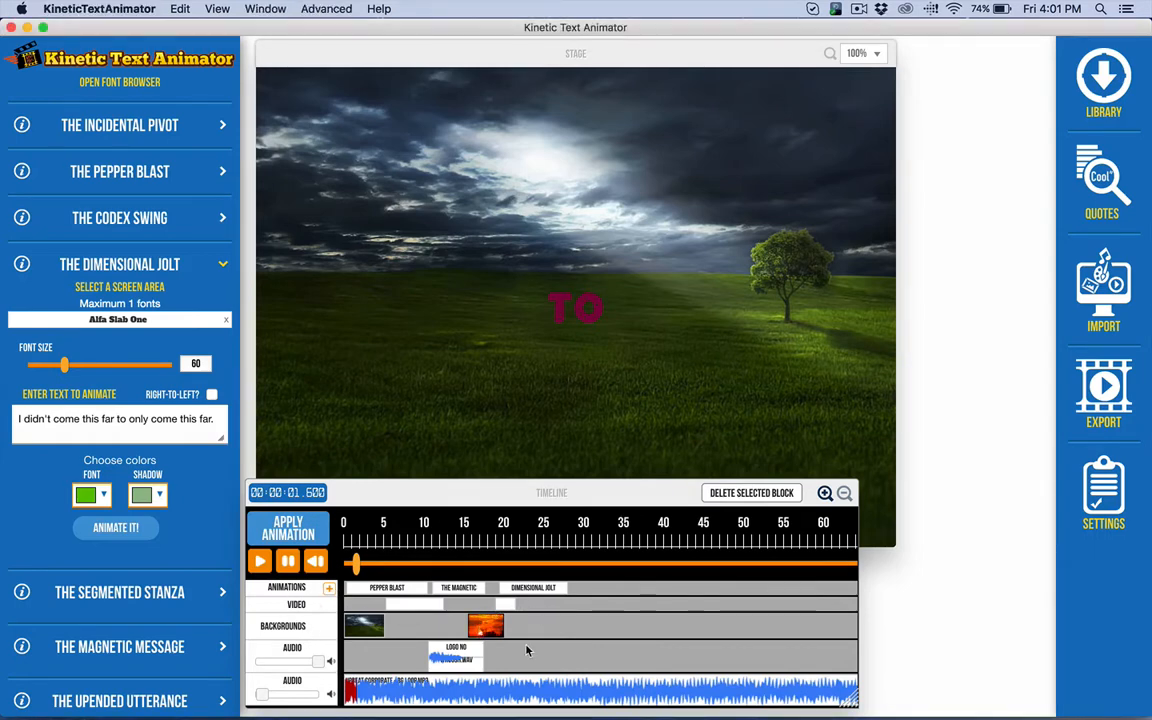
left_click_drag(489, 630, 463, 628)
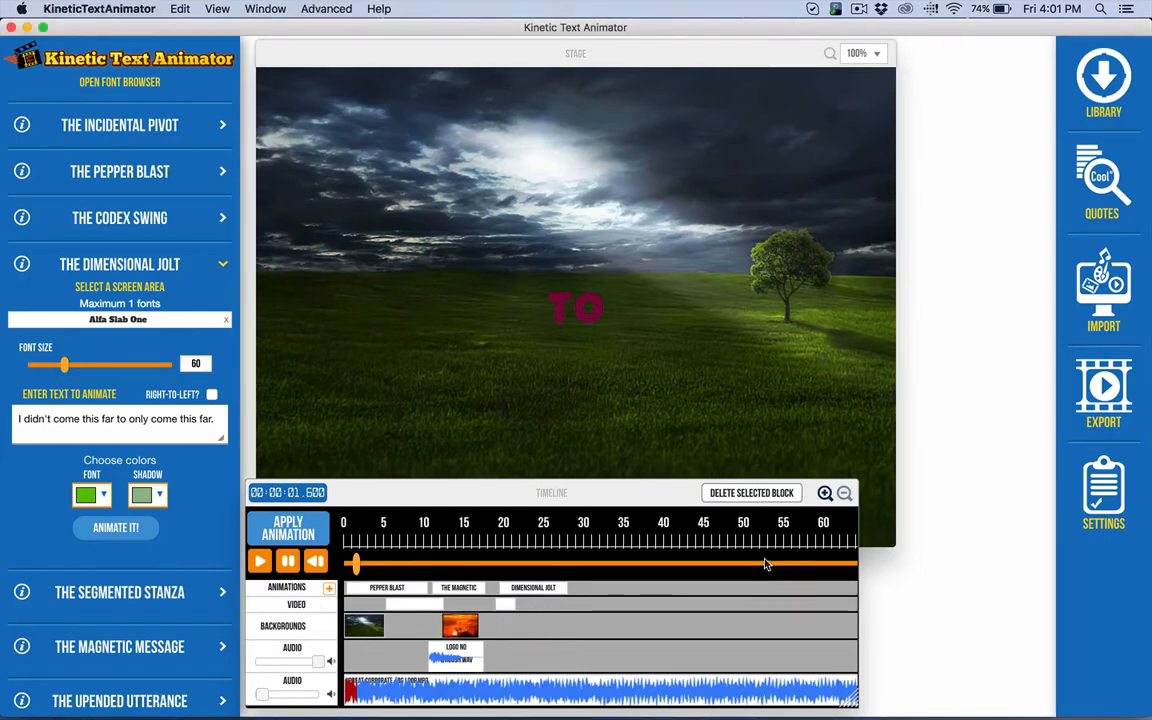
left_click(825, 493)
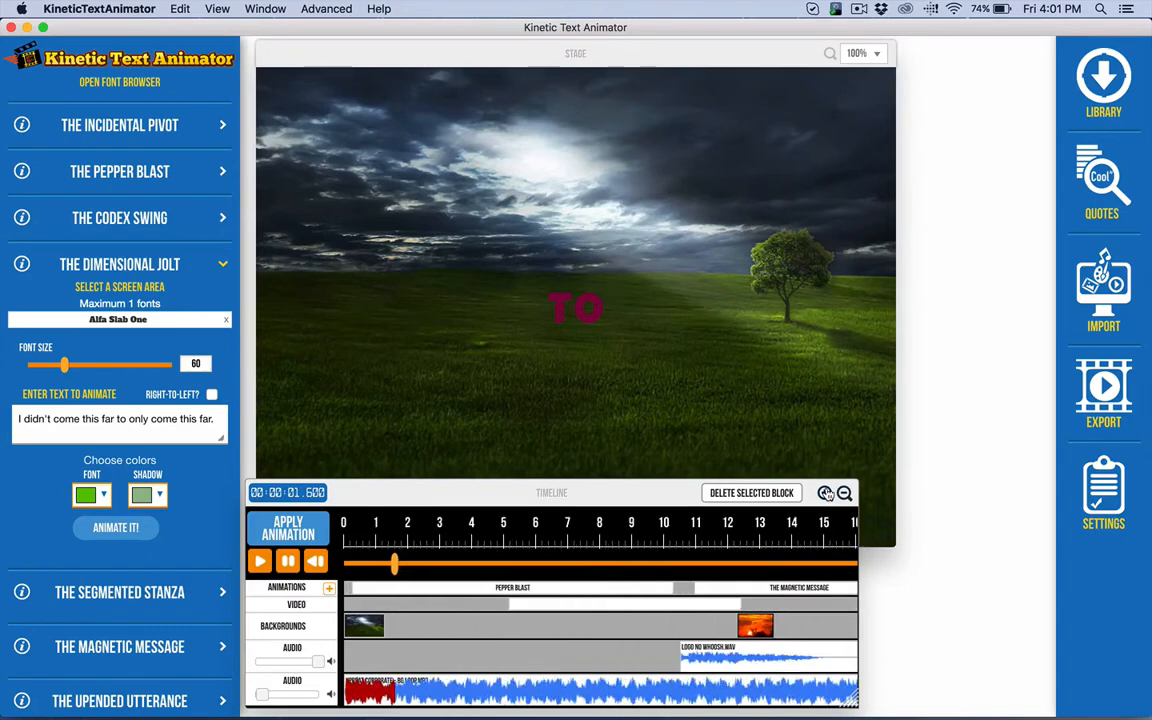
left_click_drag(752, 627, 684, 627)
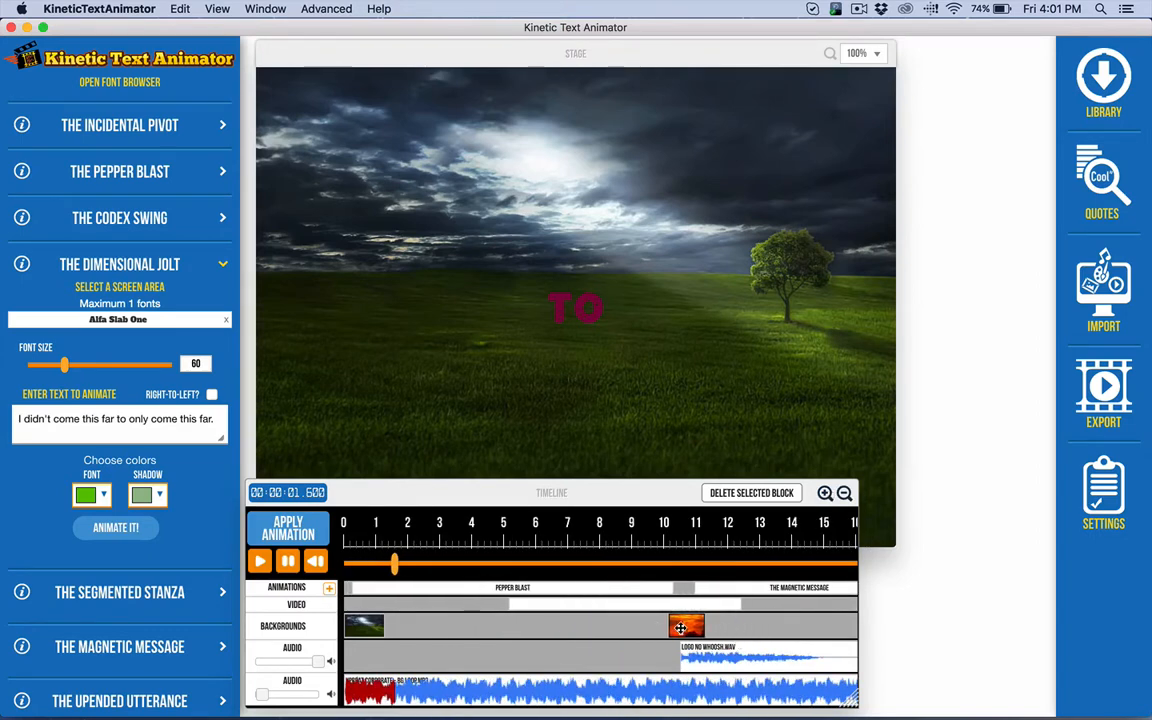
left_click(844, 494)
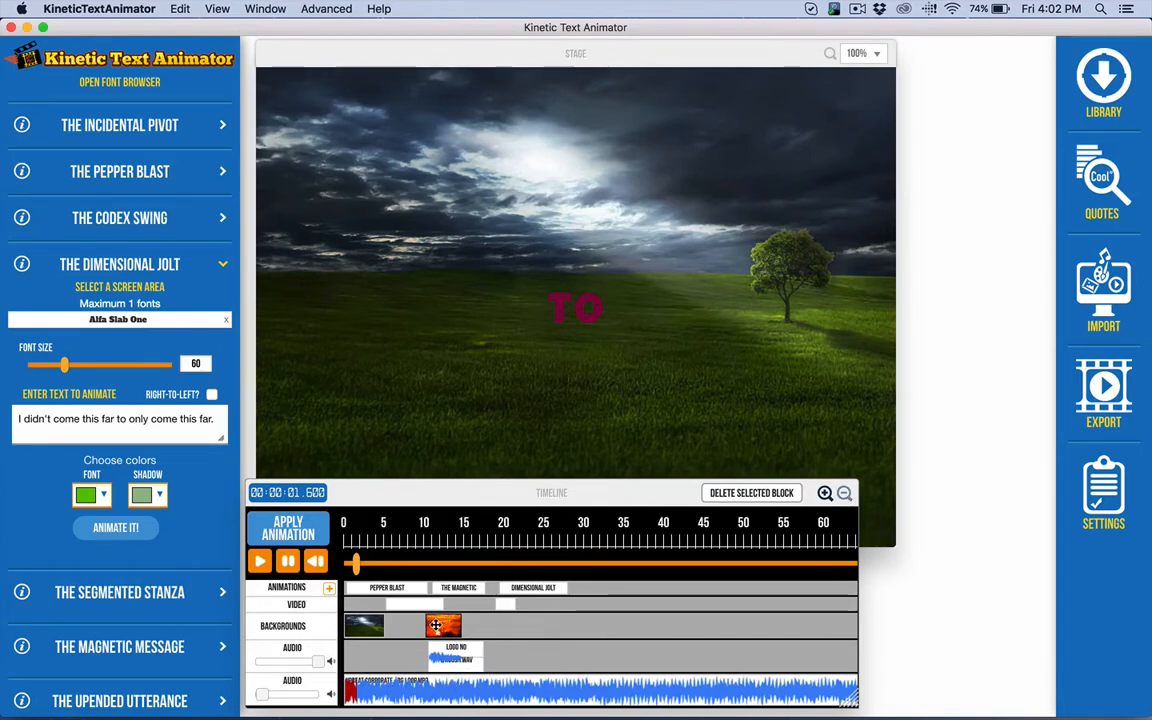
- Shorten the Dimensional Jolt animation block so it ends at about 27 seconds on the timeline
left_click(543, 585)
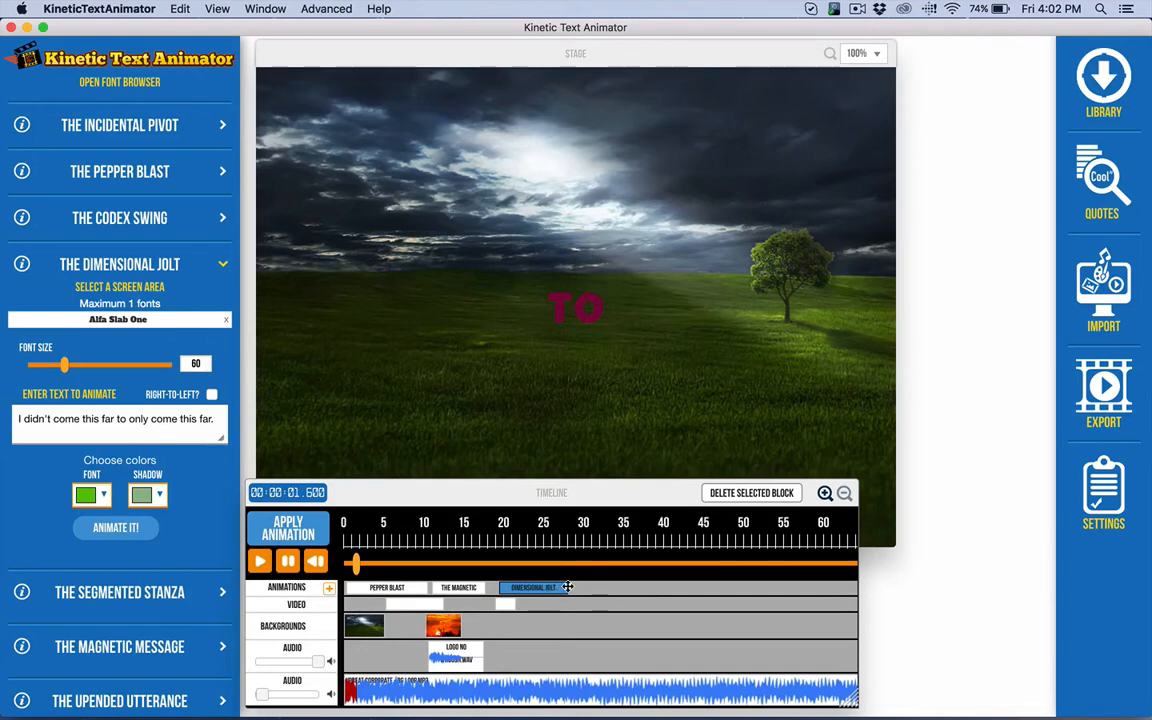
mouse_move(568, 588)
left_mouse_down()
mouse_move(597, 589)
mouse_move(559, 591)
left_mouse_up()
left_click(523, 588)
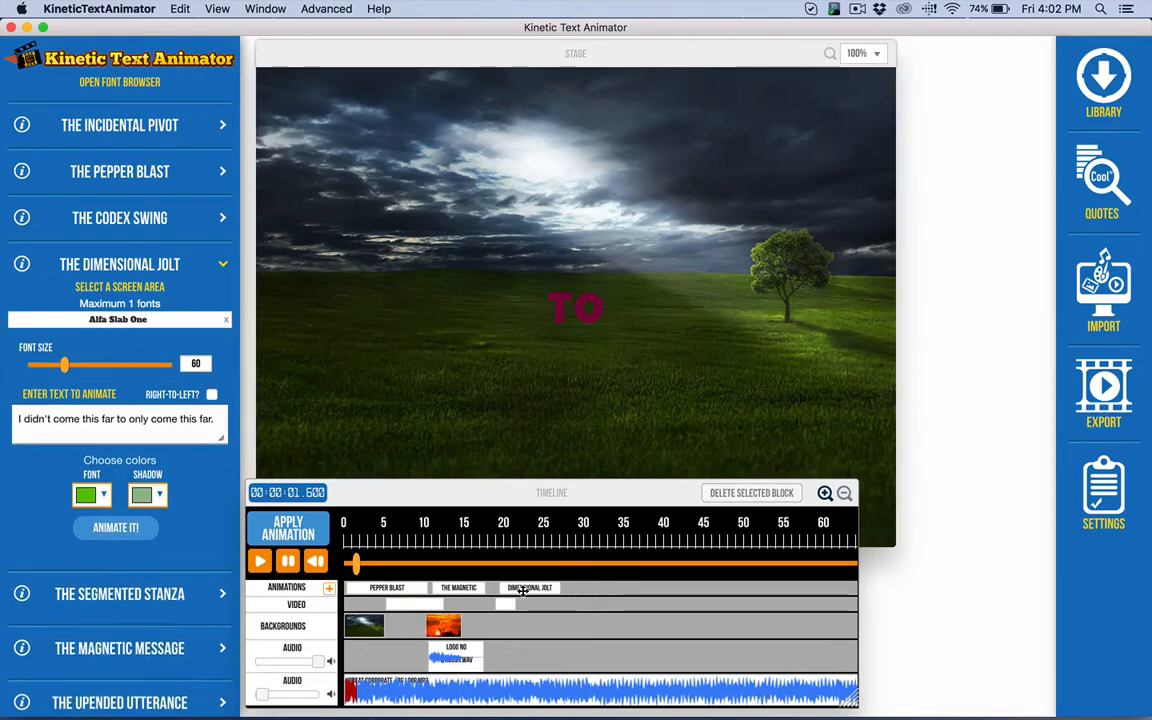
- Open the settings of the Magnetic Message and Pepper Blast timeline blocks in turn, and close the font browser
left_click(459, 588)
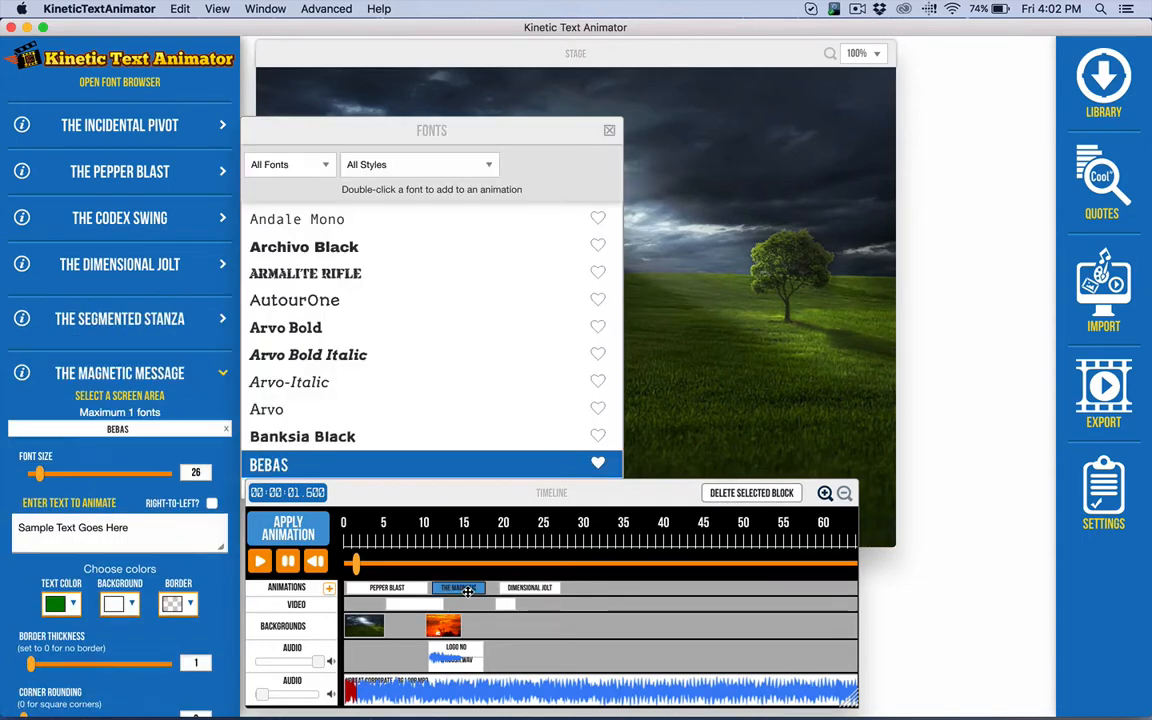
left_click(388, 587)
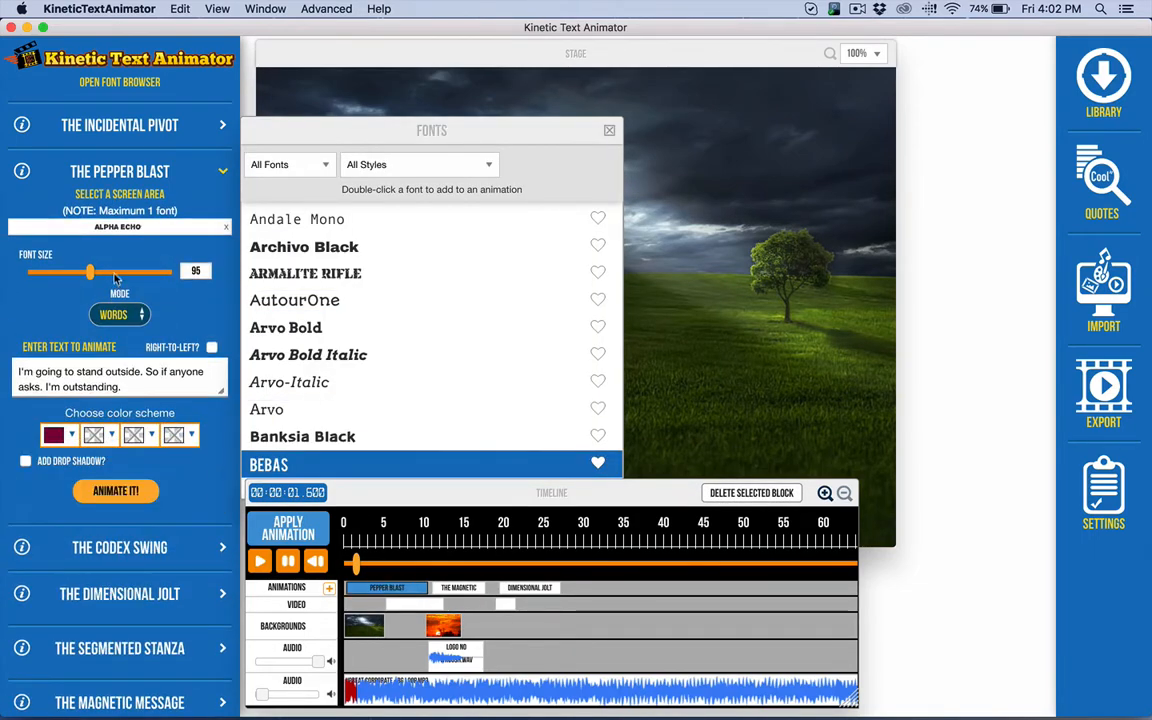
scroll(367, 222, "up", 1)
left_click(611, 134)
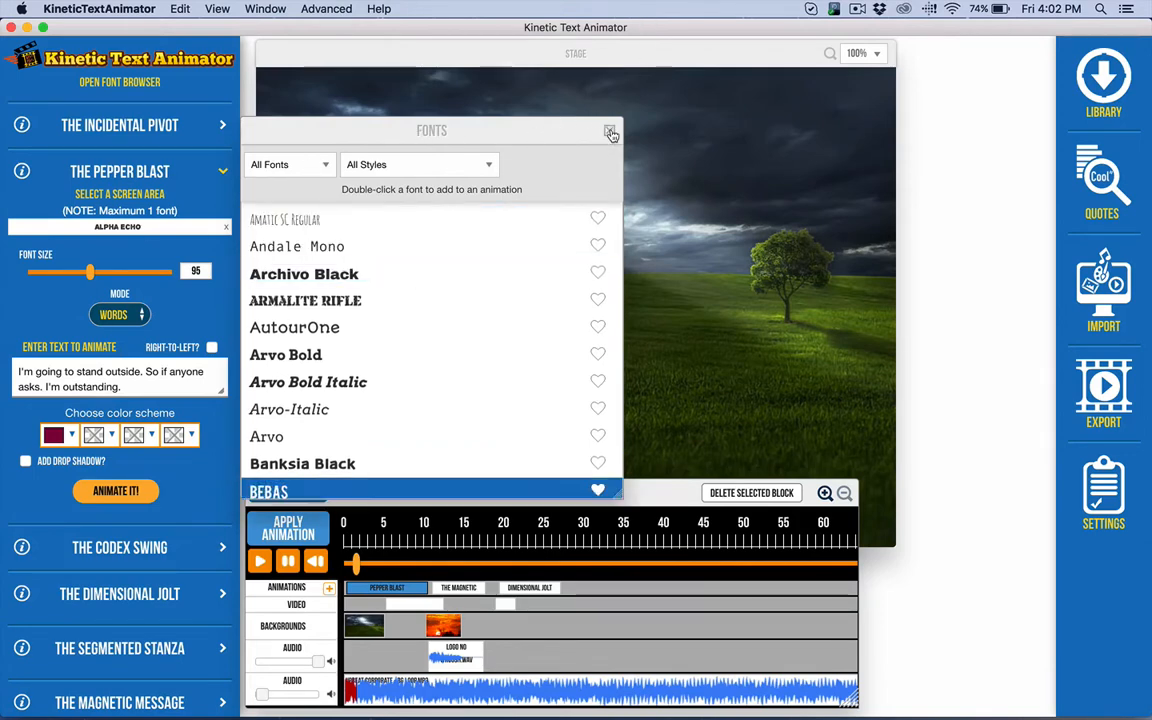
left_click(610, 133)
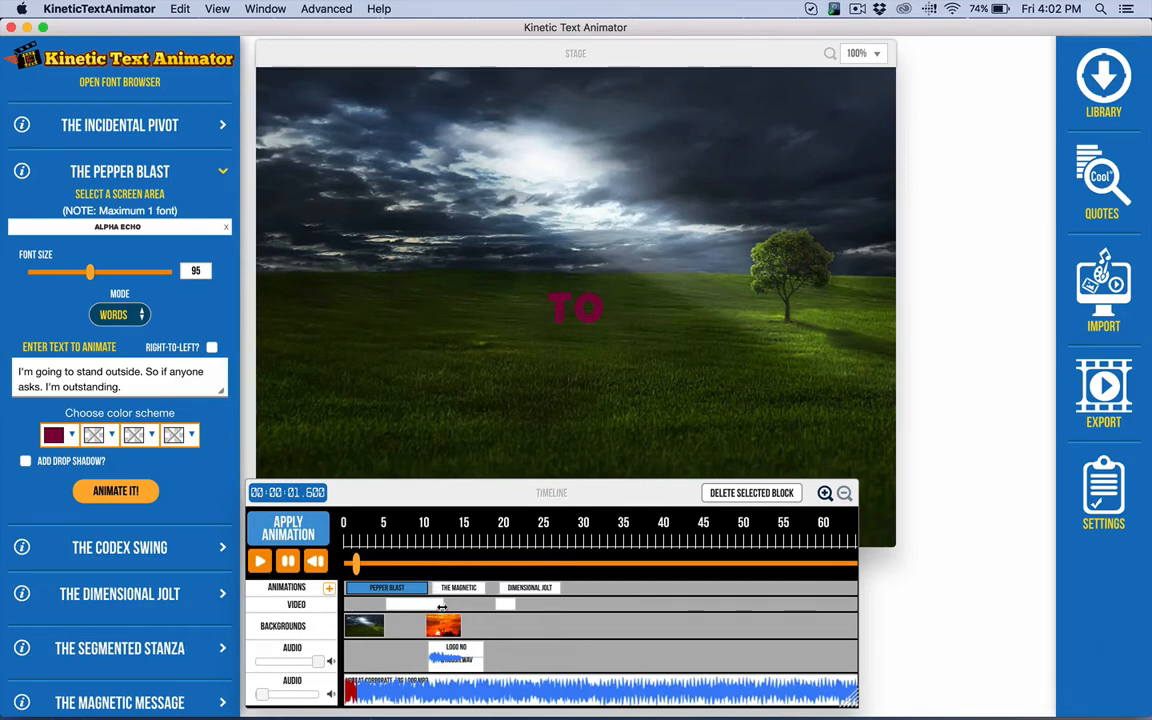
- Shift the sunset background to start at about 9.5 seconds and the first video clip to start at about 7 seconds
mouse_move(443, 604)
left_mouse_down()
mouse_move(479, 604)
mouse_move(452, 605)
mouse_move(477, 605)
mouse_move(458, 606)
mouse_move(452, 624)
left_mouse_up()
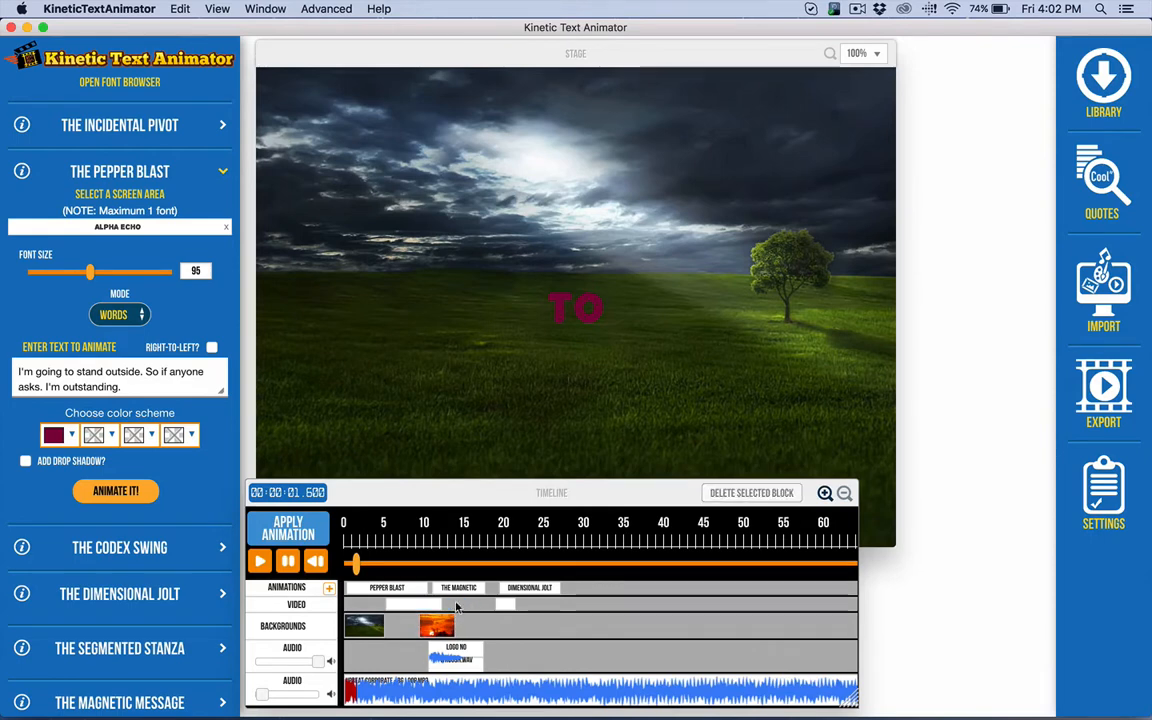
left_click_drag(439, 604, 465, 604)
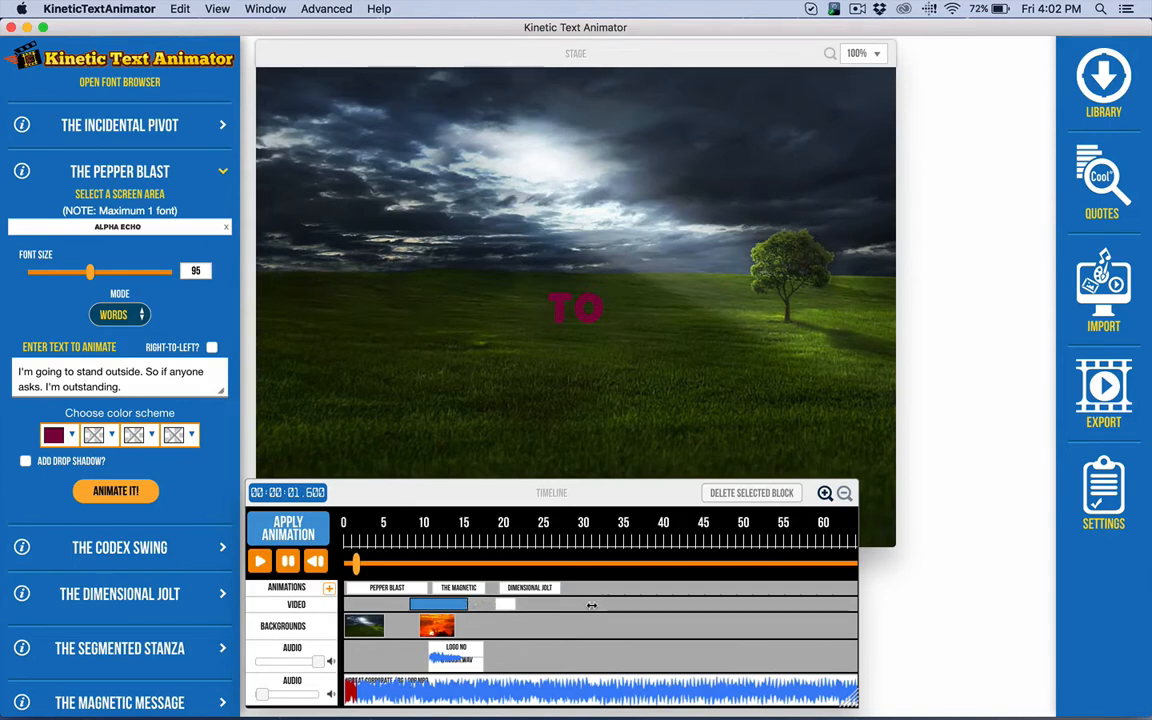
left_click_drag(424, 600, 414, 601)
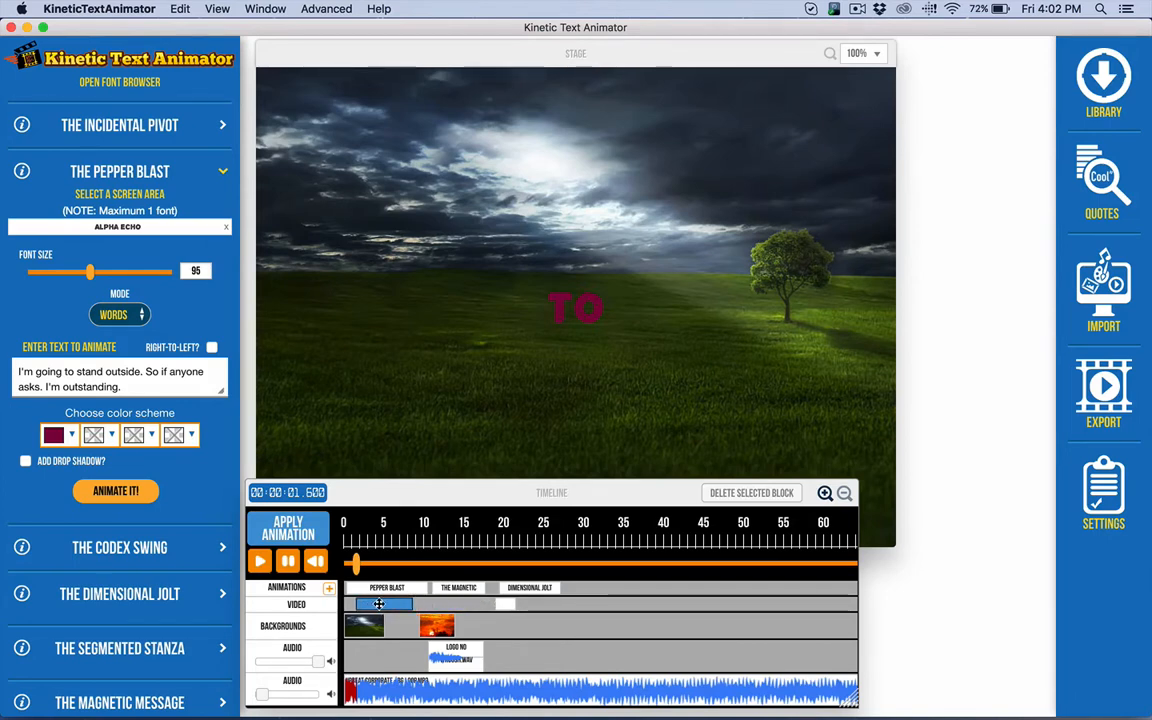
left_click_drag(356, 568, 440, 580)
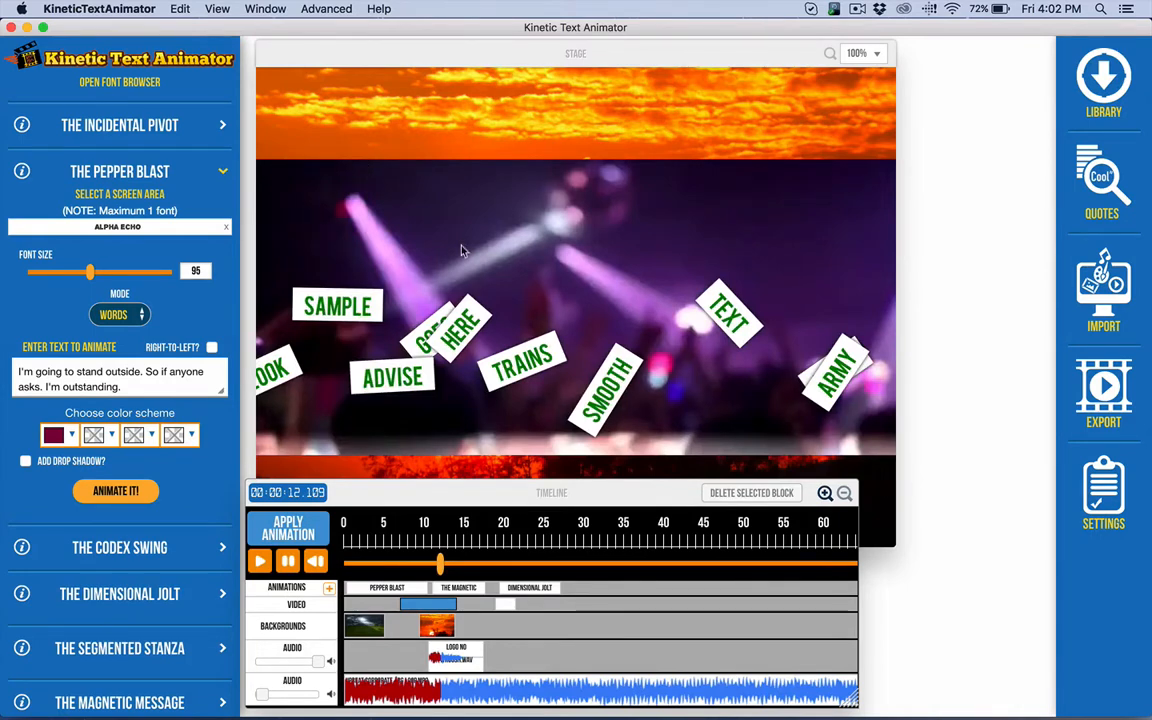
mouse_move(426, 608)
left_mouse_down()
mouse_move(404, 606)
mouse_move(423, 605)
left_mouse_up()
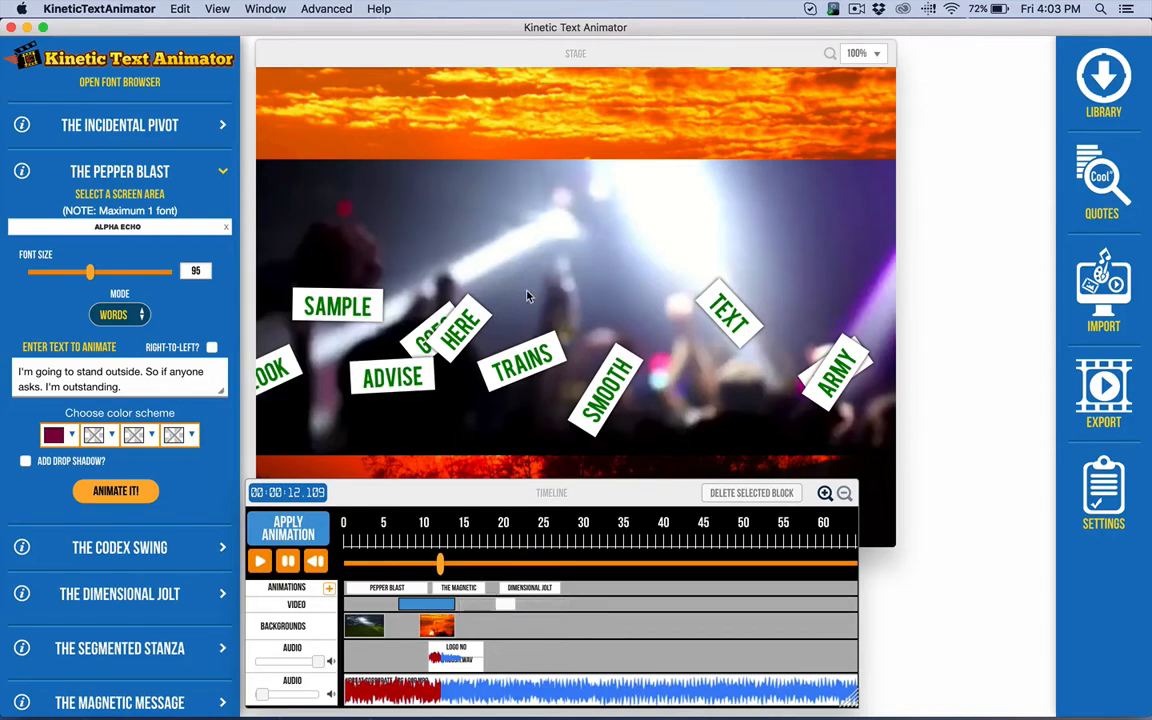
- Open the general preferences to examine the stage dimension settings, and collapse them
left_click(1105, 511)
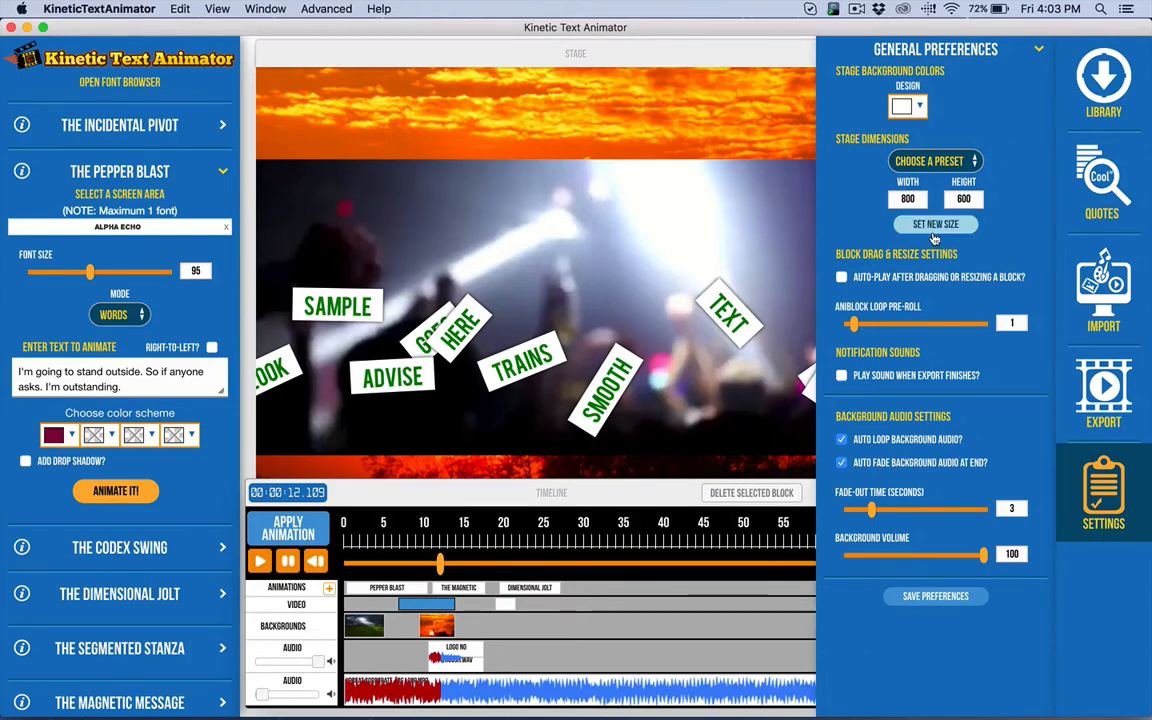
left_click(1039, 50)
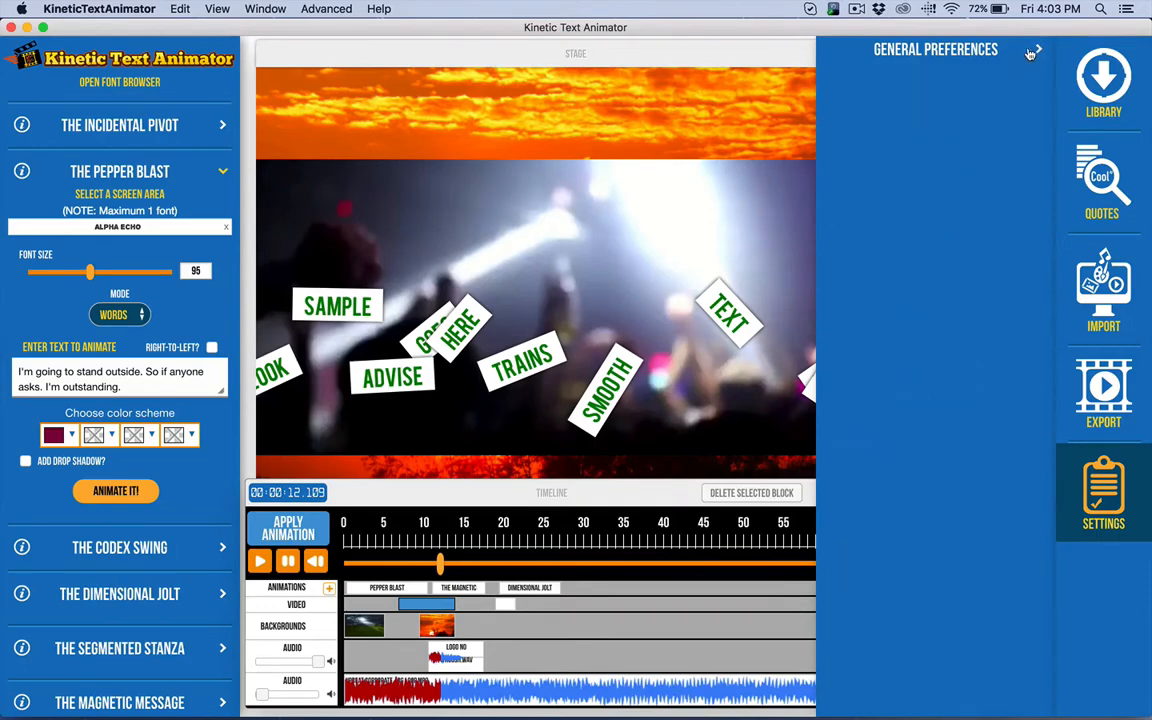
left_click(1039, 50)
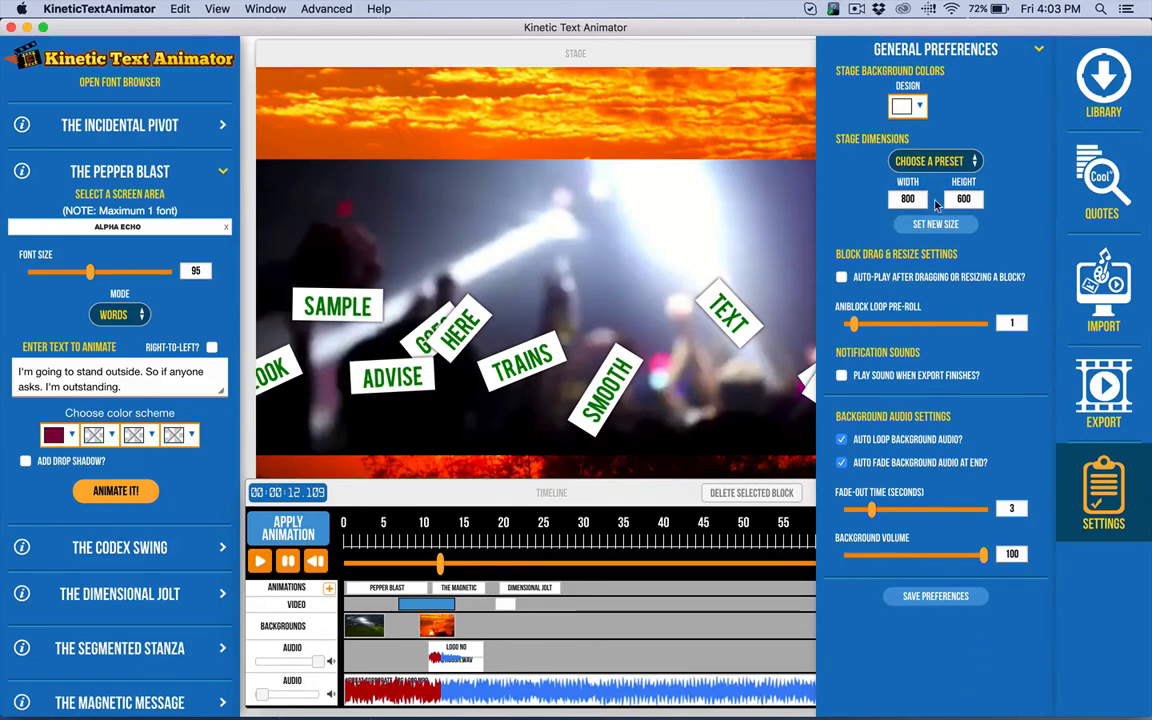
left_click(1039, 50)
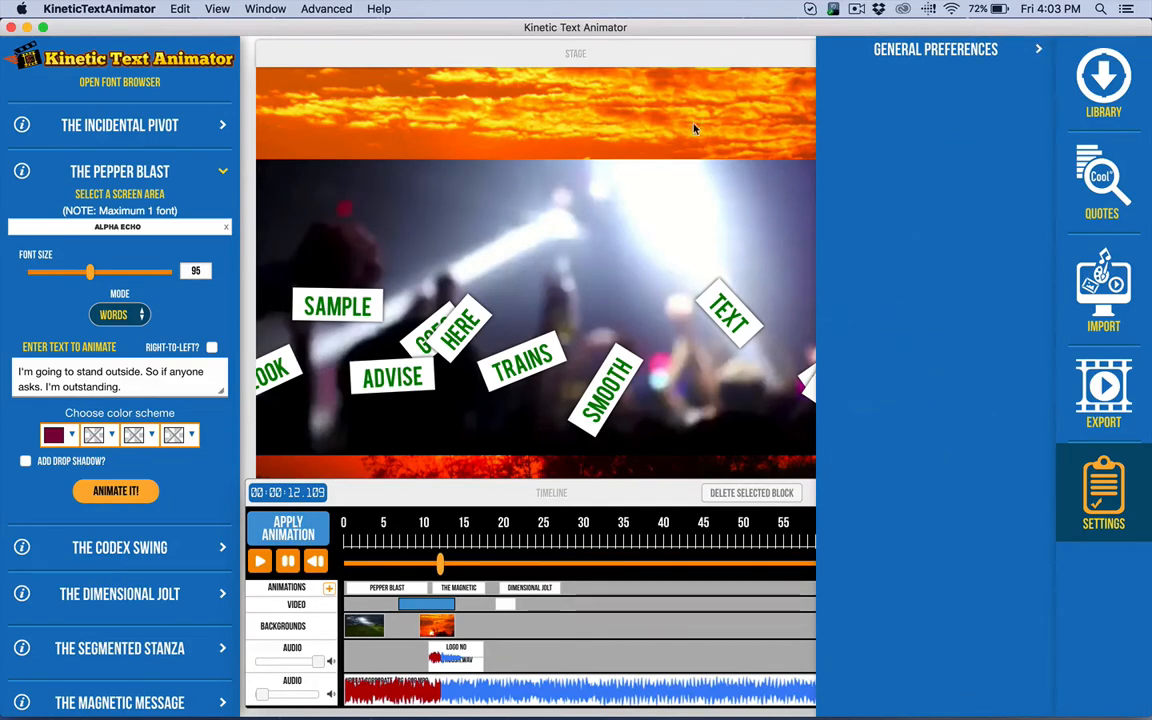
left_click(1050, 50)
- Open and close the media library, and collapse the Pepper Blast settings
left_click(1104, 78)
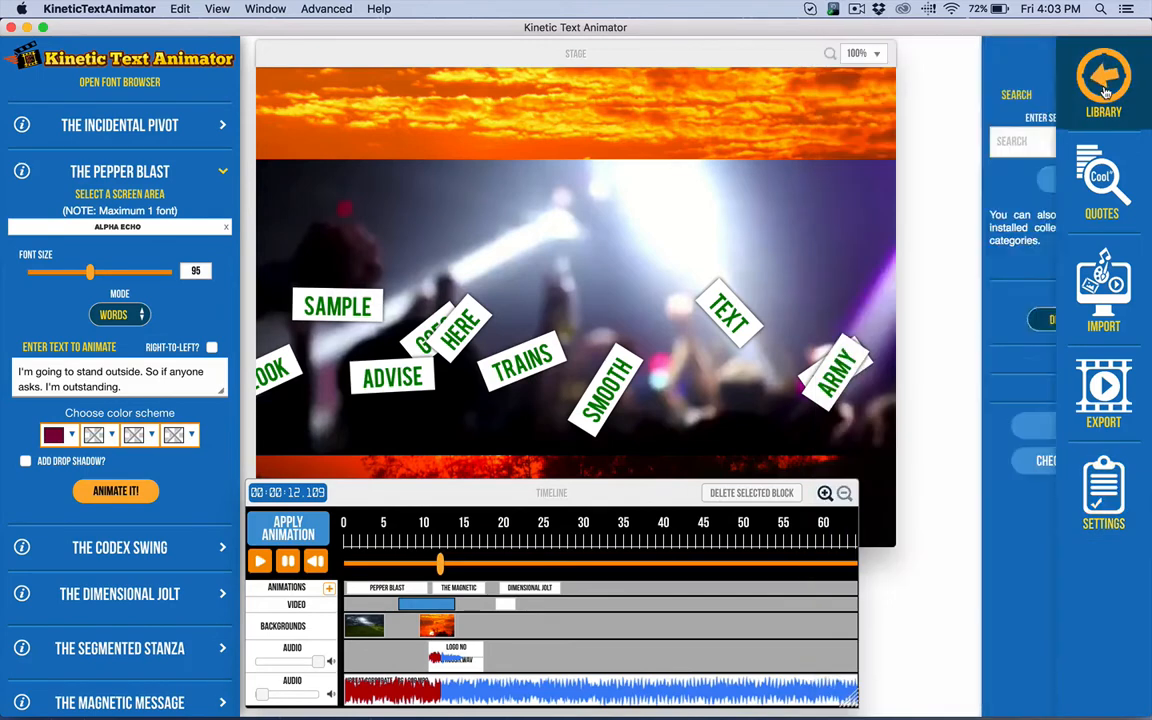
left_click(1114, 76)
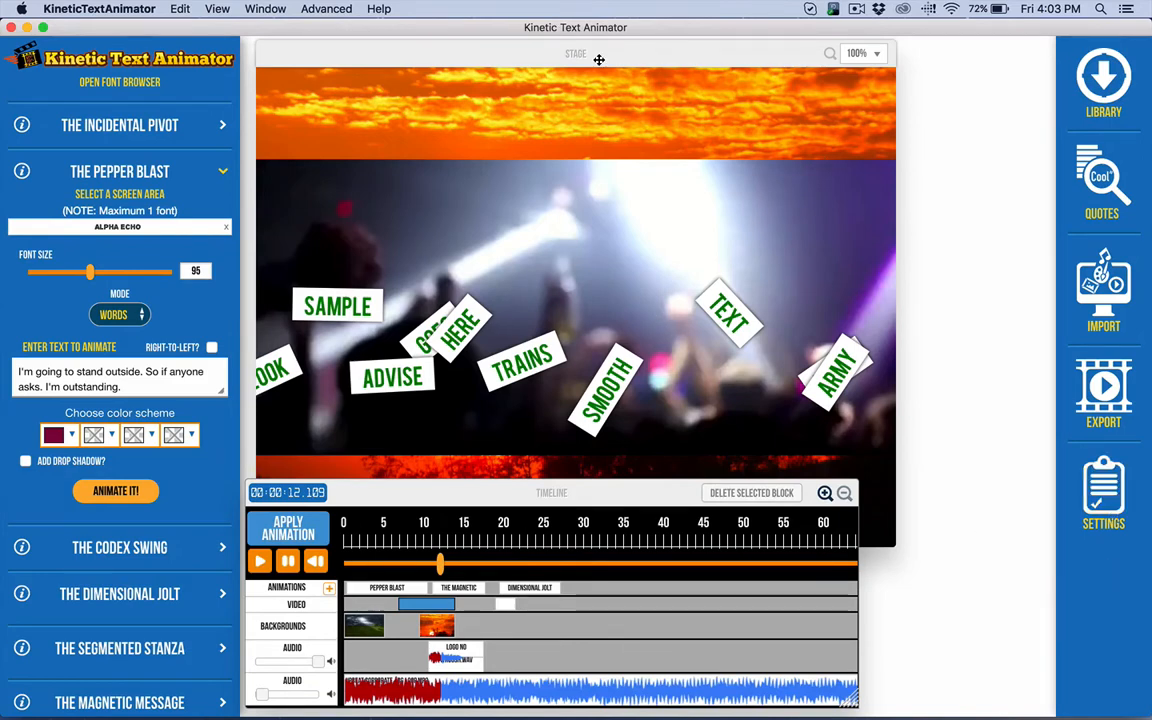
left_click(199, 166)
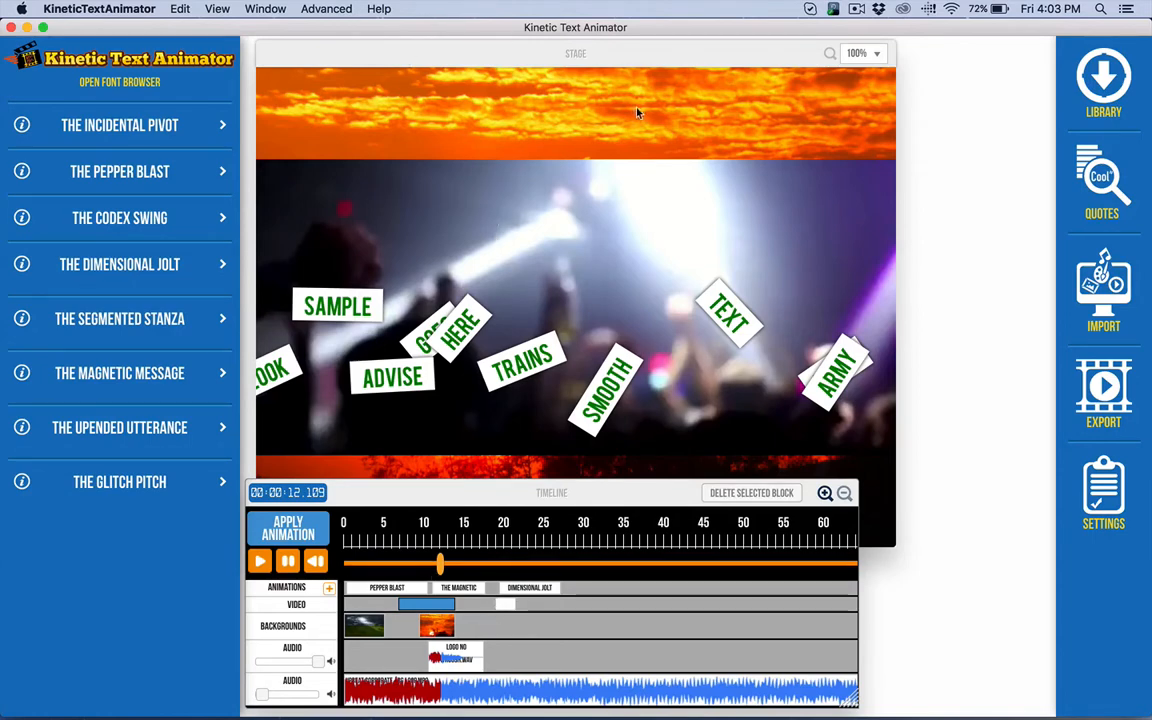
- Move the whoosh audio block to start at about 13 seconds and the background music block to about 6 seconds
left_click(428, 691)
left_click_drag(462, 668, 480, 668)
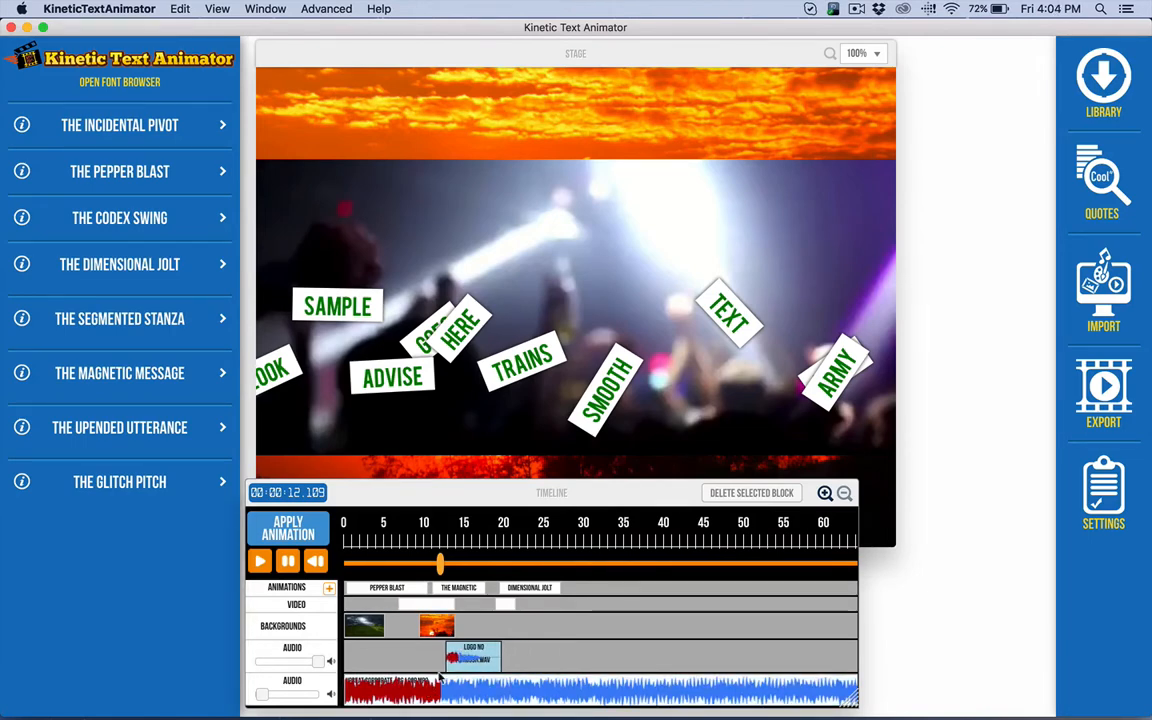
mouse_move(411, 692)
left_mouse_down()
mouse_move(525, 696)
mouse_move(410, 700)
mouse_move(378, 676)
mouse_move(398, 680)
left_mouse_up()
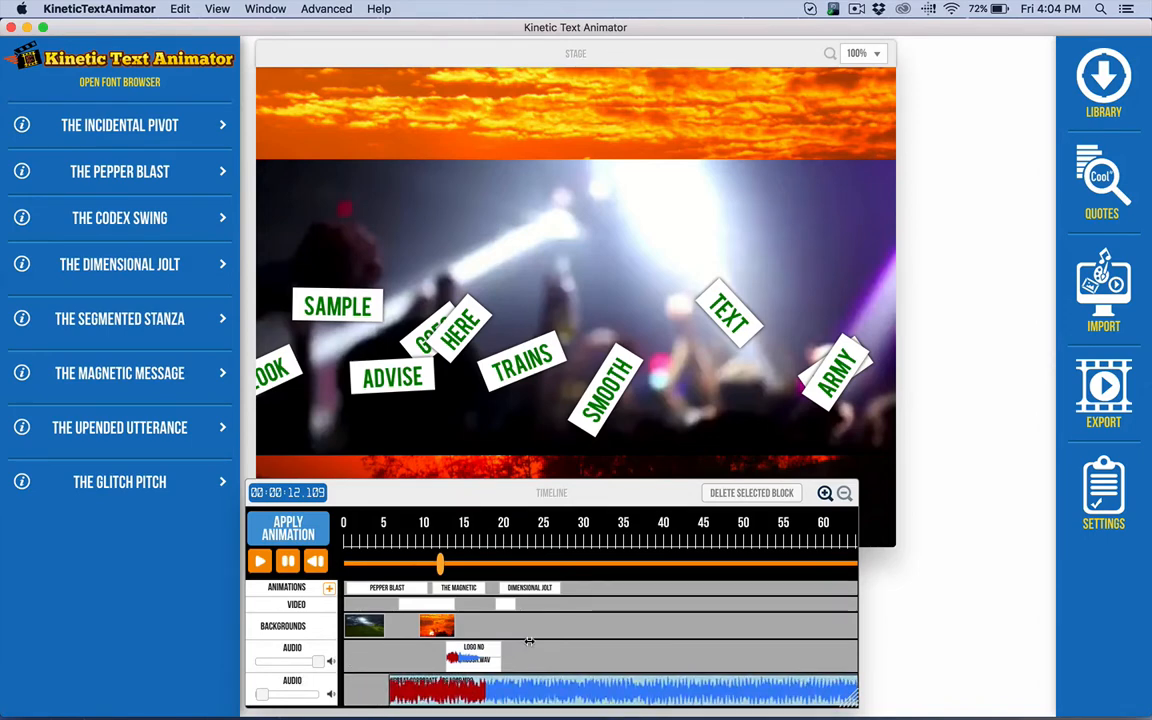
- Delete the background music block and the whoosh audio block from the timeline
left_click(733, 494)
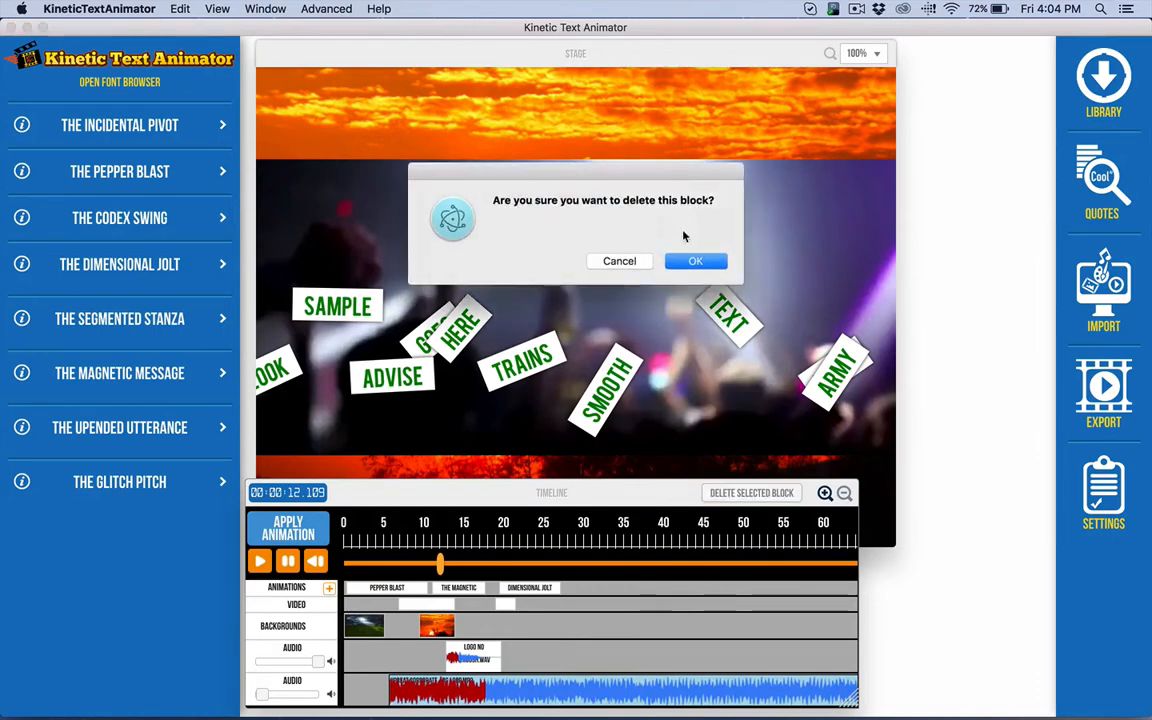
left_click(686, 261)
left_click(474, 657)
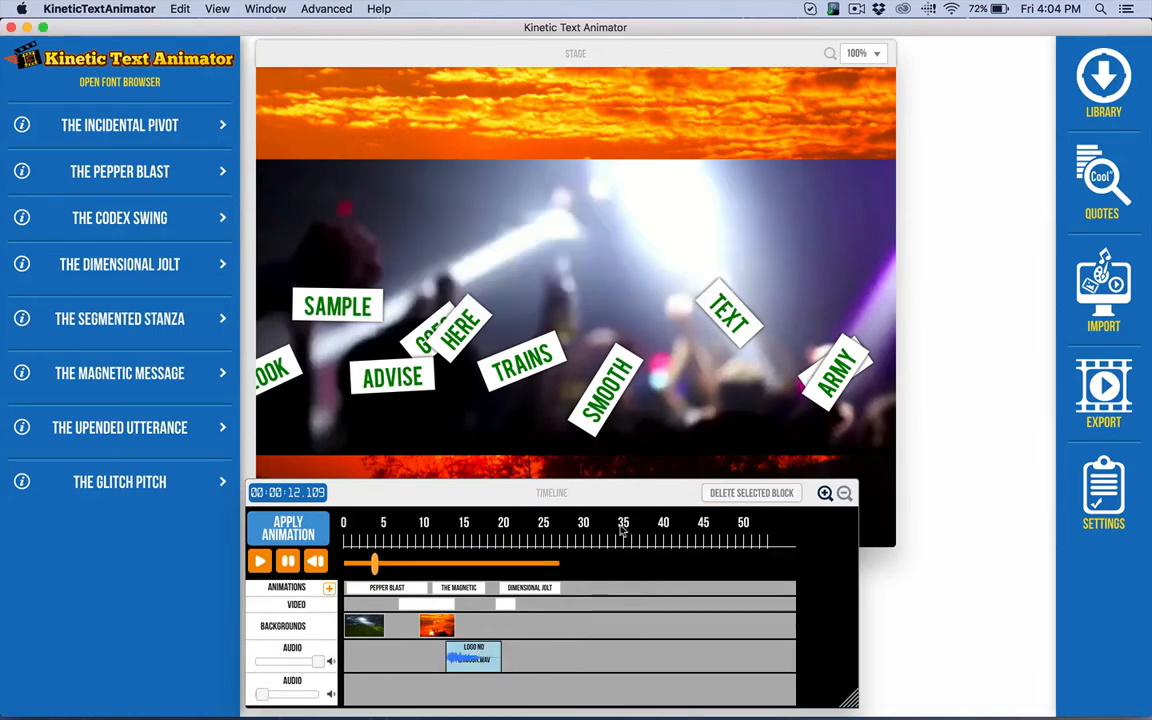
left_click(748, 493)
left_click(692, 262)
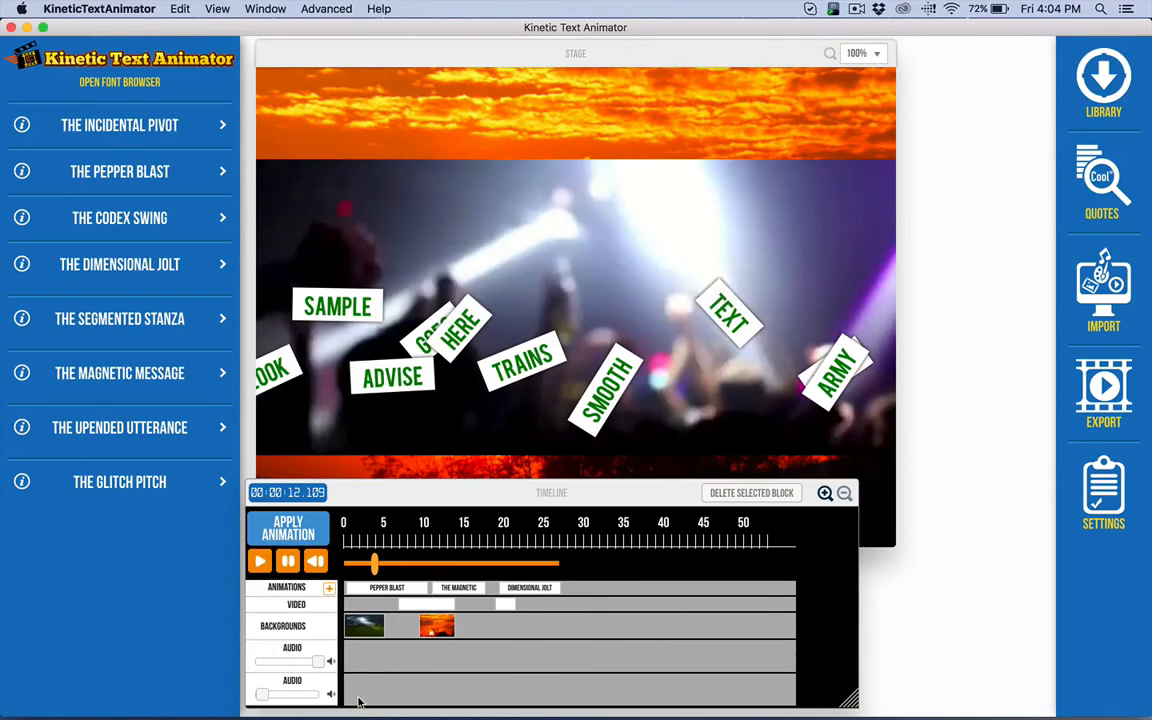
- Select the lower audio track, start a media import and go to the Downloads folder
left_click(319, 690)
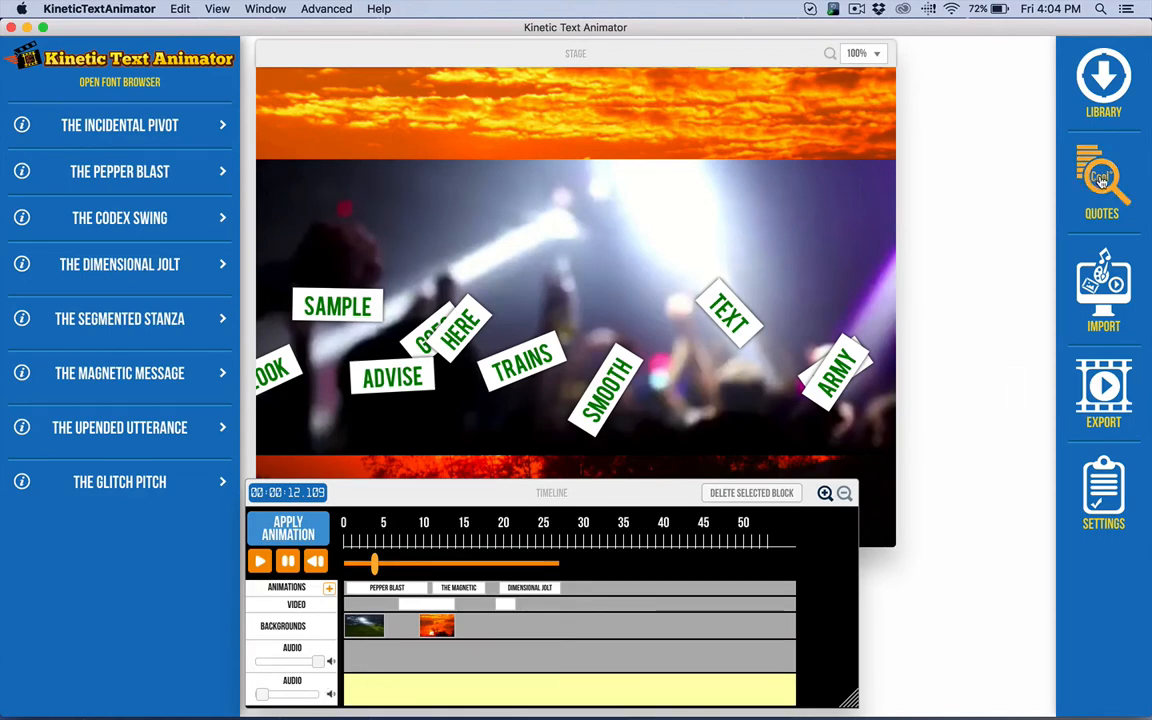
left_click(1103, 290)
left_click(875, 152)
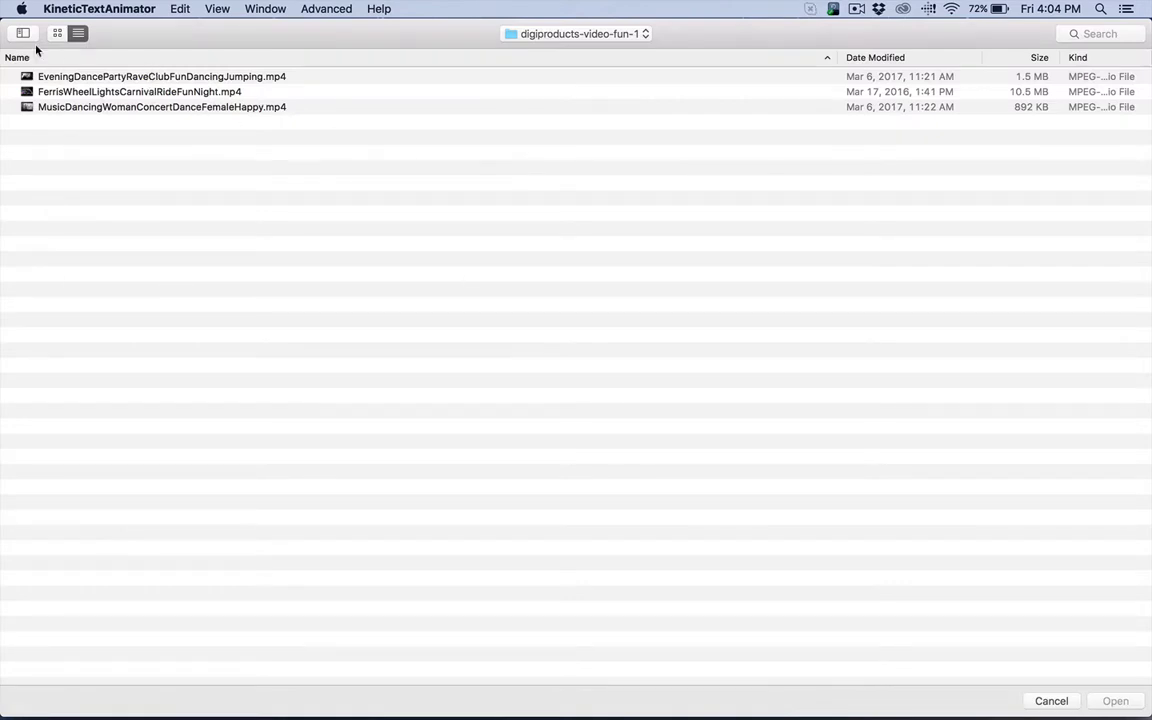
left_click(578, 34)
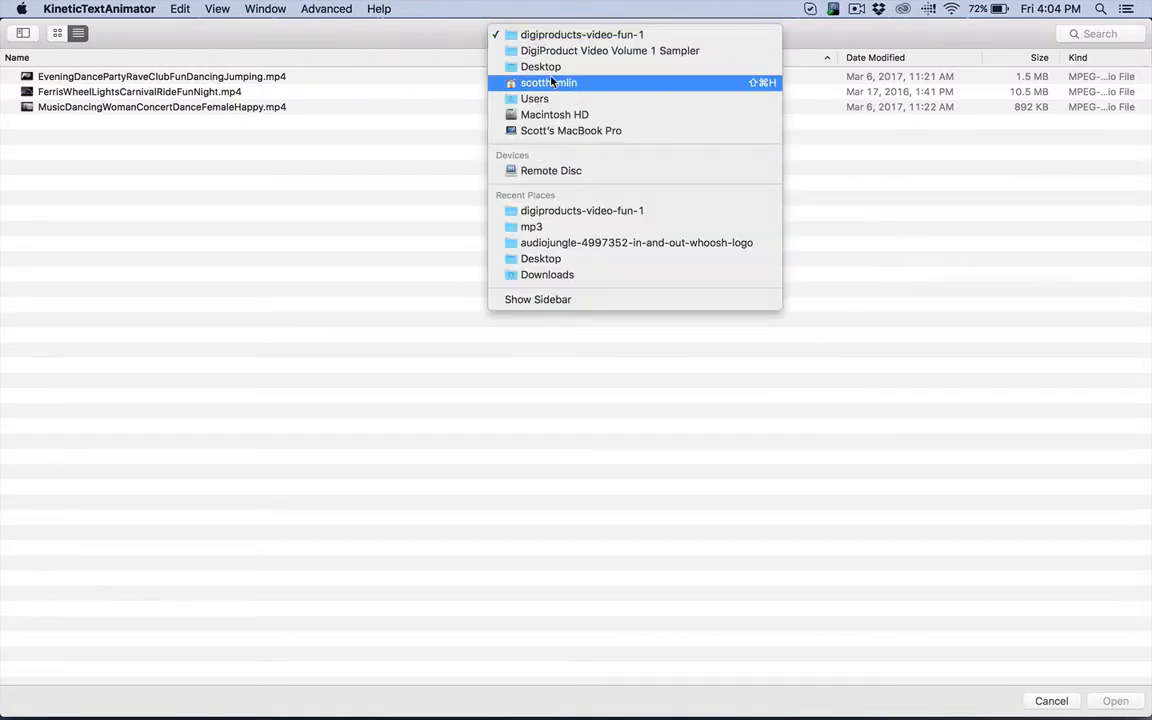
left_click(546, 274)
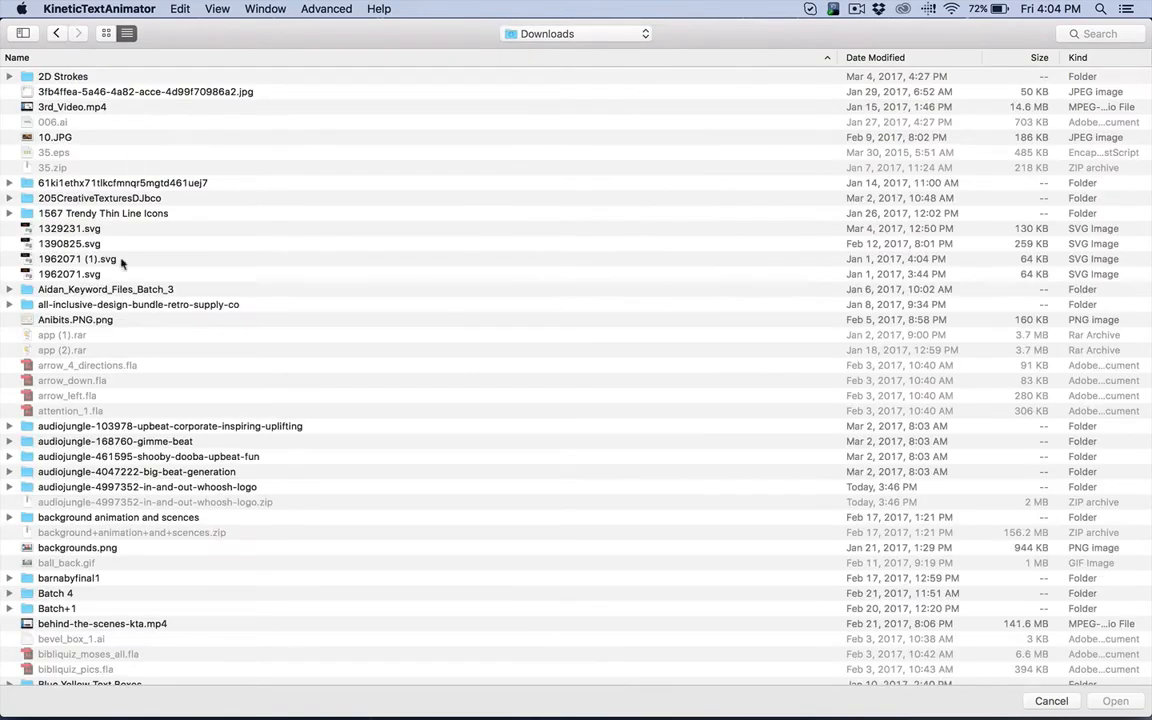
- Import "Upbeat Corporate - BG loop.mp3" from the mp3 subfolder of audiojungle-103978-upbeat-corporate-inspiring-uplifting into the lower audio track
double_click(152, 443)
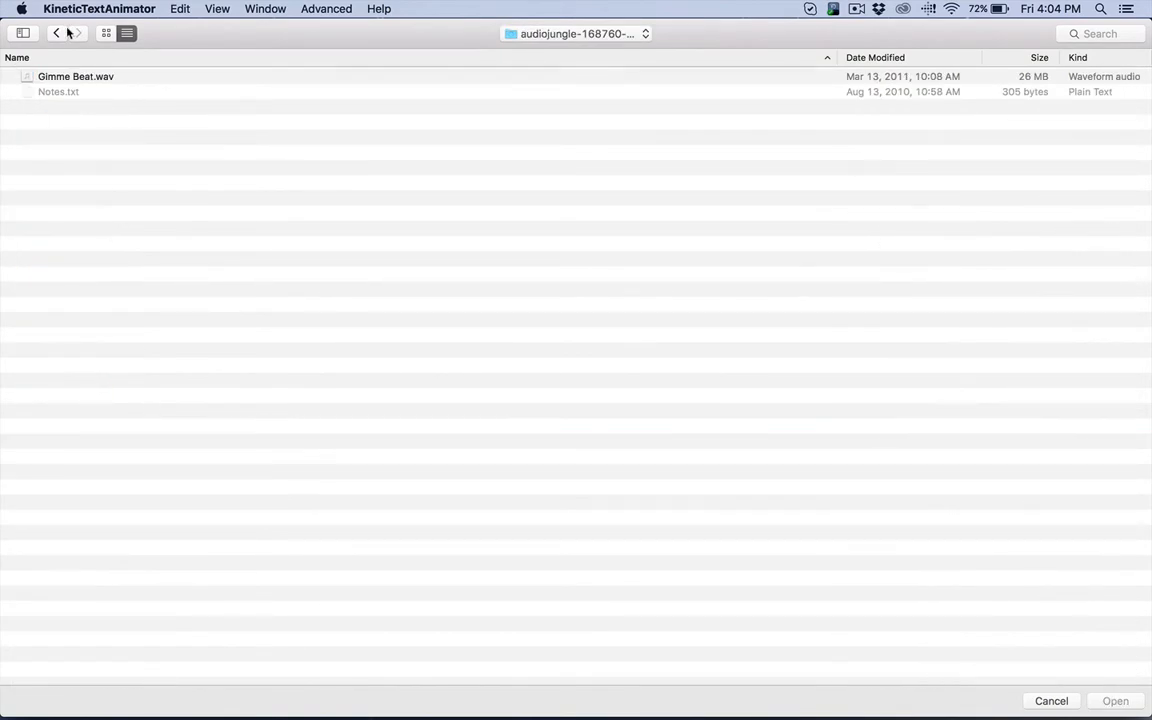
left_click(60, 33)
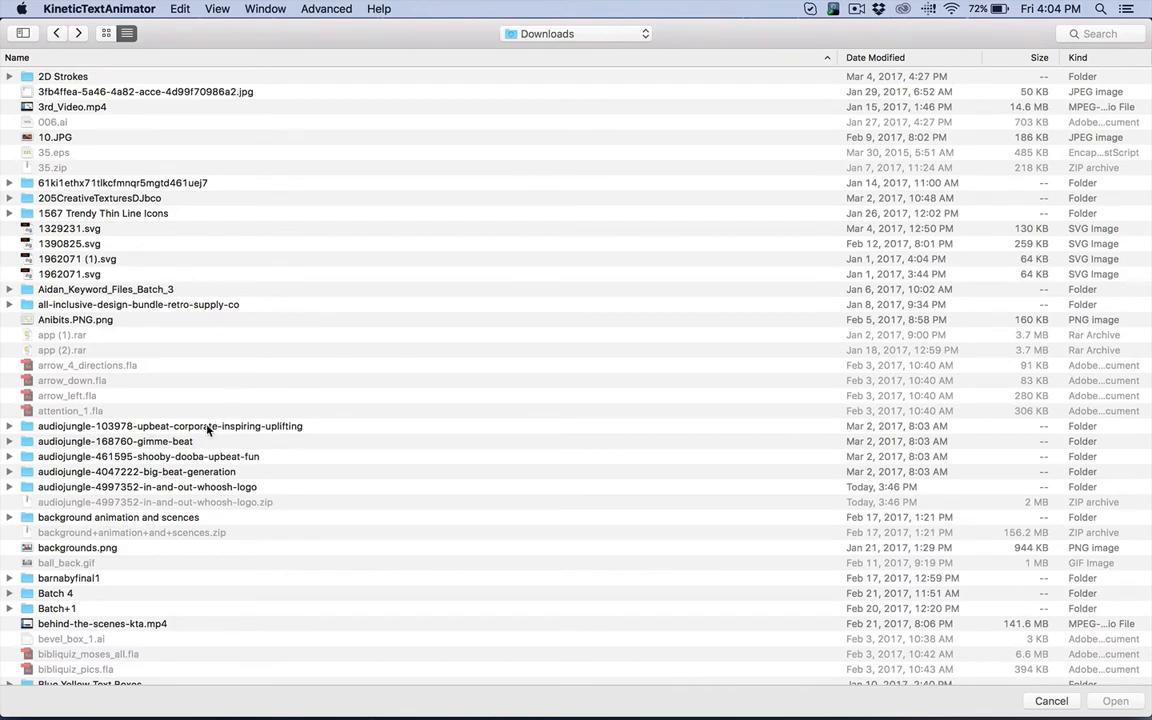
double_click(208, 427)
double_click(57, 95)
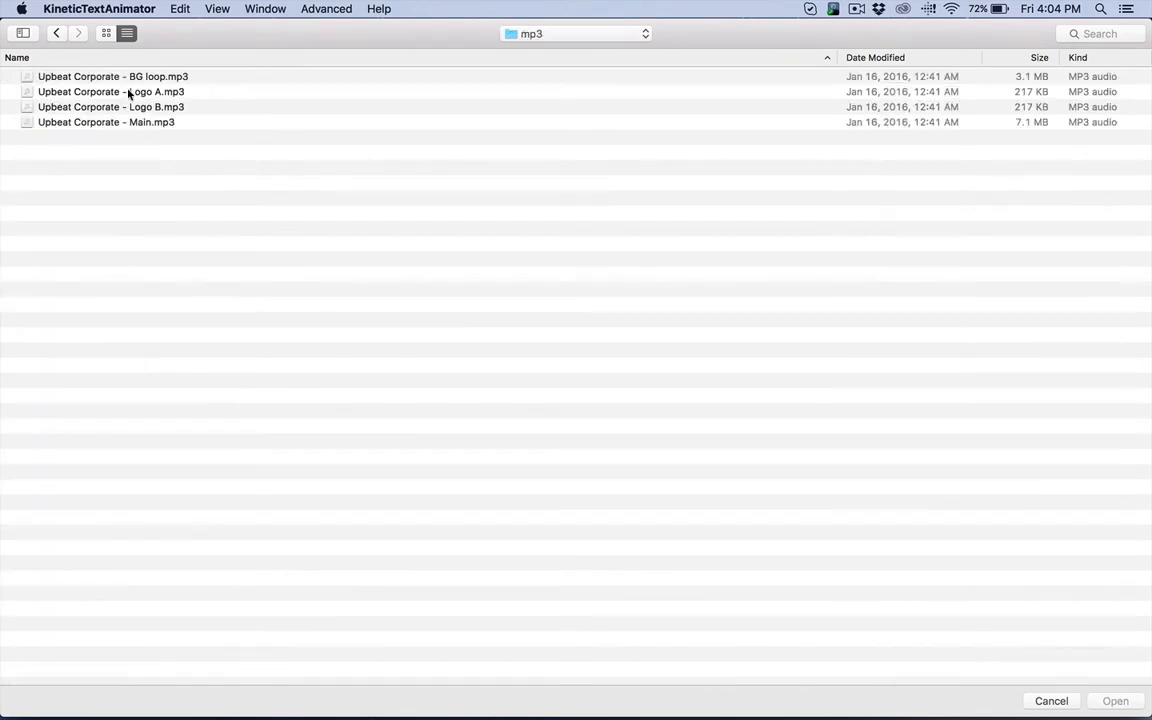
left_click(162, 76)
left_click(1115, 701)
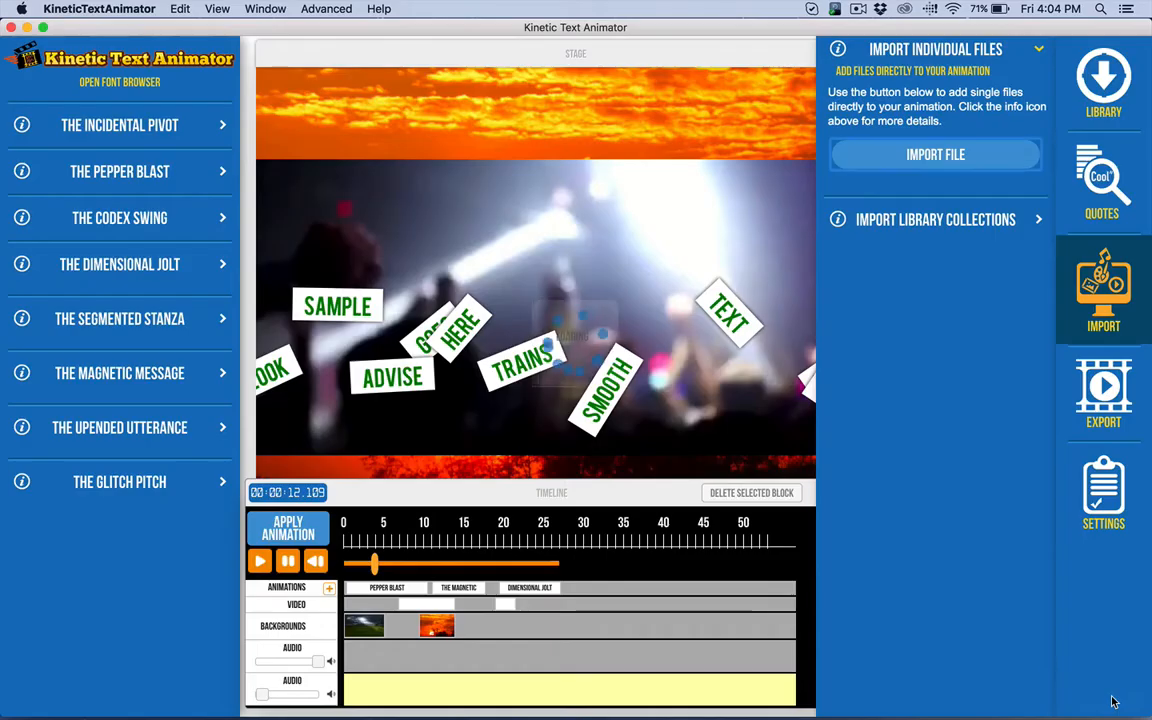
- Select the upper audio track and import "Logo no Whoosh.wav" from the audiojungle-4997352-in-and-out-whoosh-logo folder in Downloads
left_click_drag(398, 696, 366, 696)
left_click(321, 646)
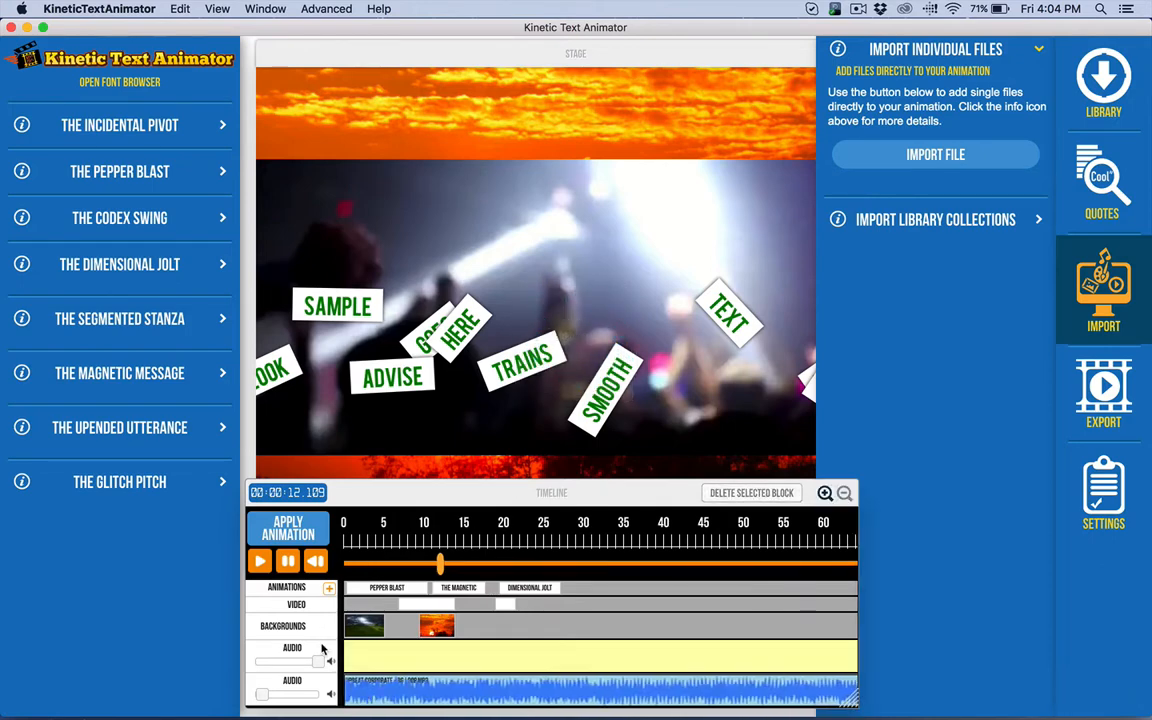
left_click(903, 157)
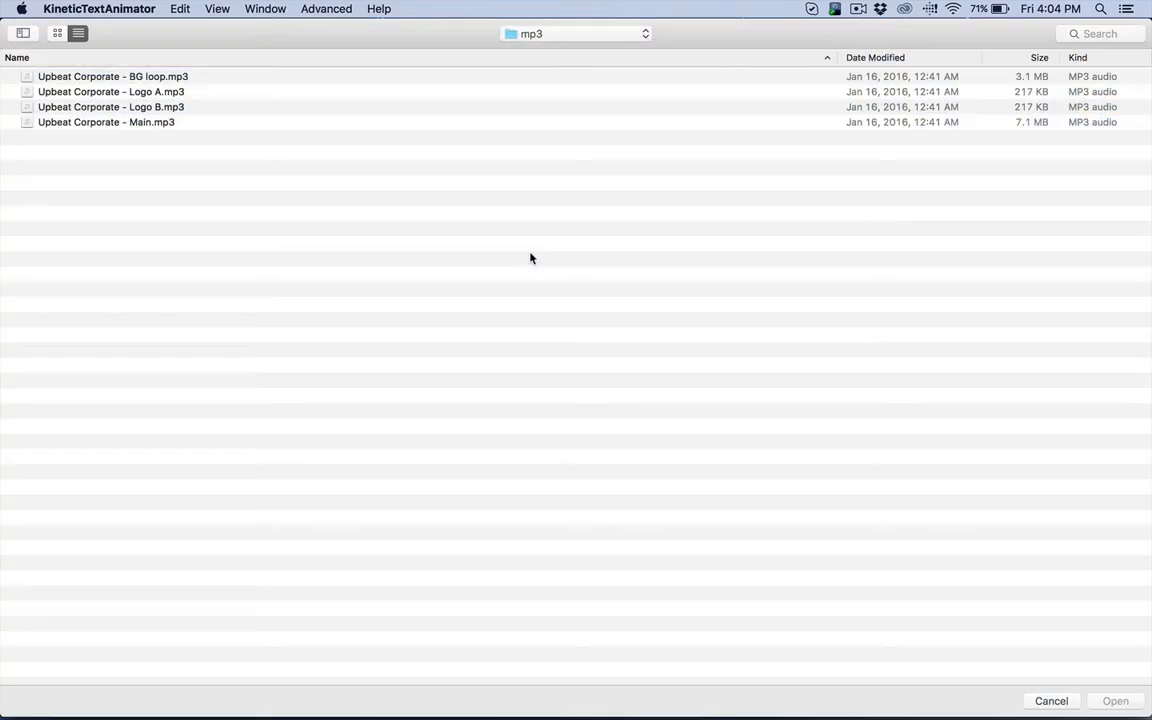
left_click(575, 36)
left_click(540, 67)
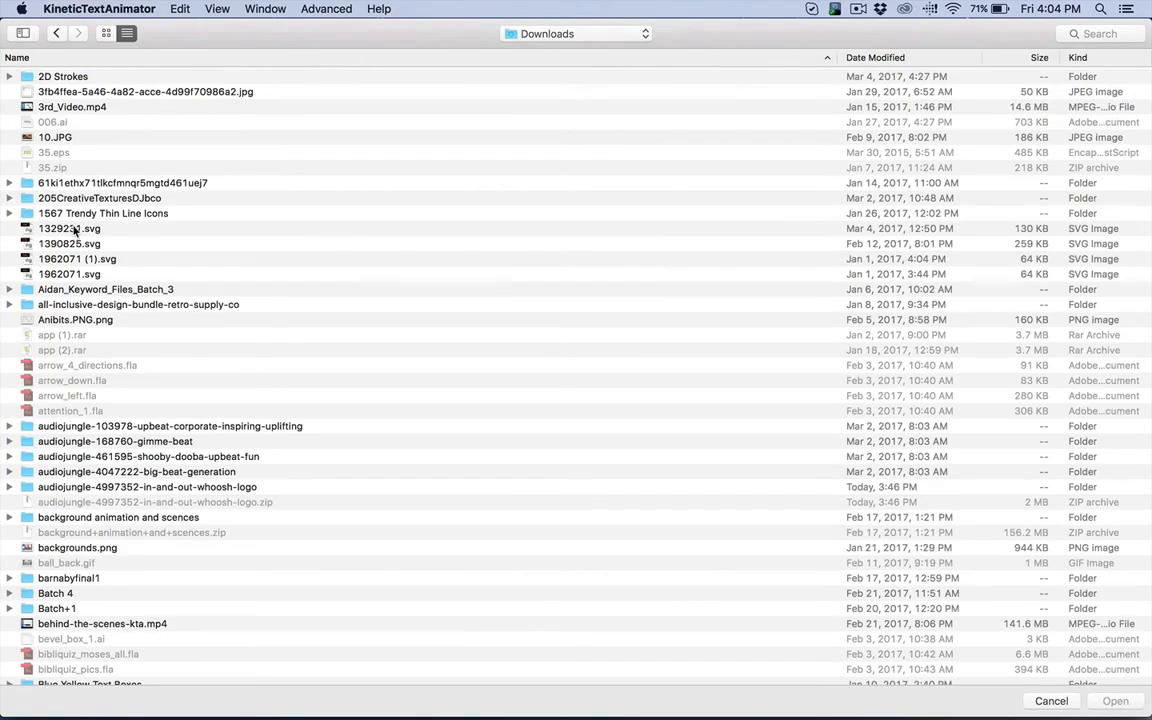
double_click(181, 487)
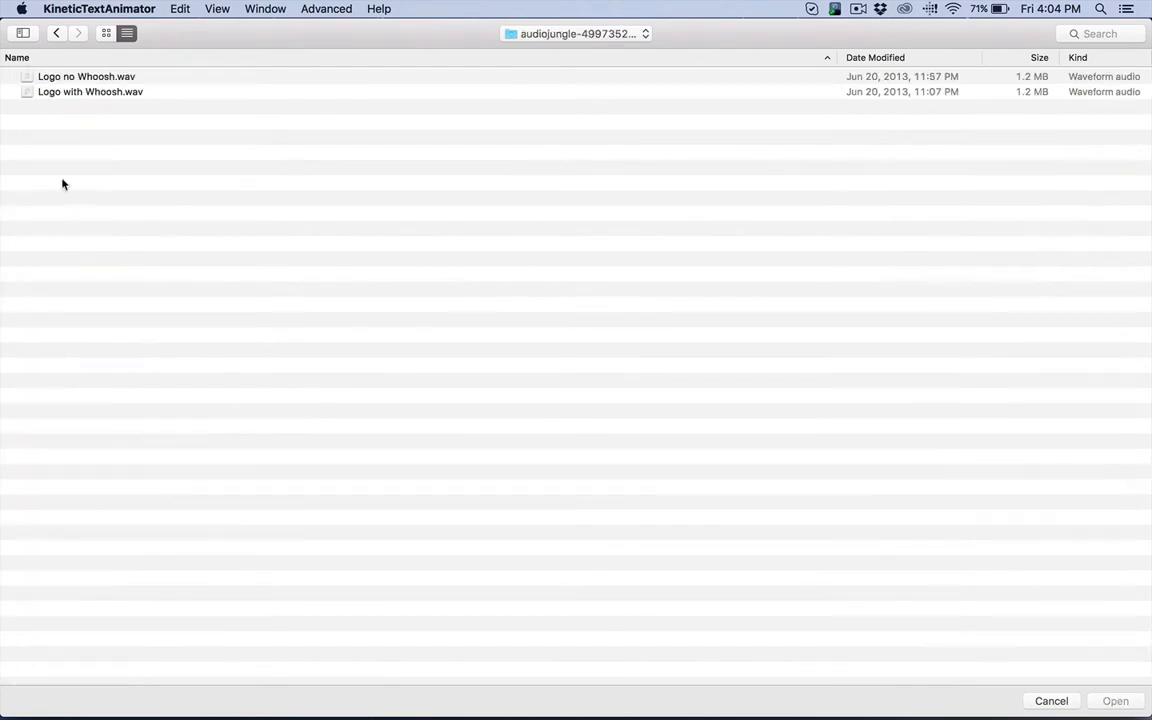
left_click(100, 79)
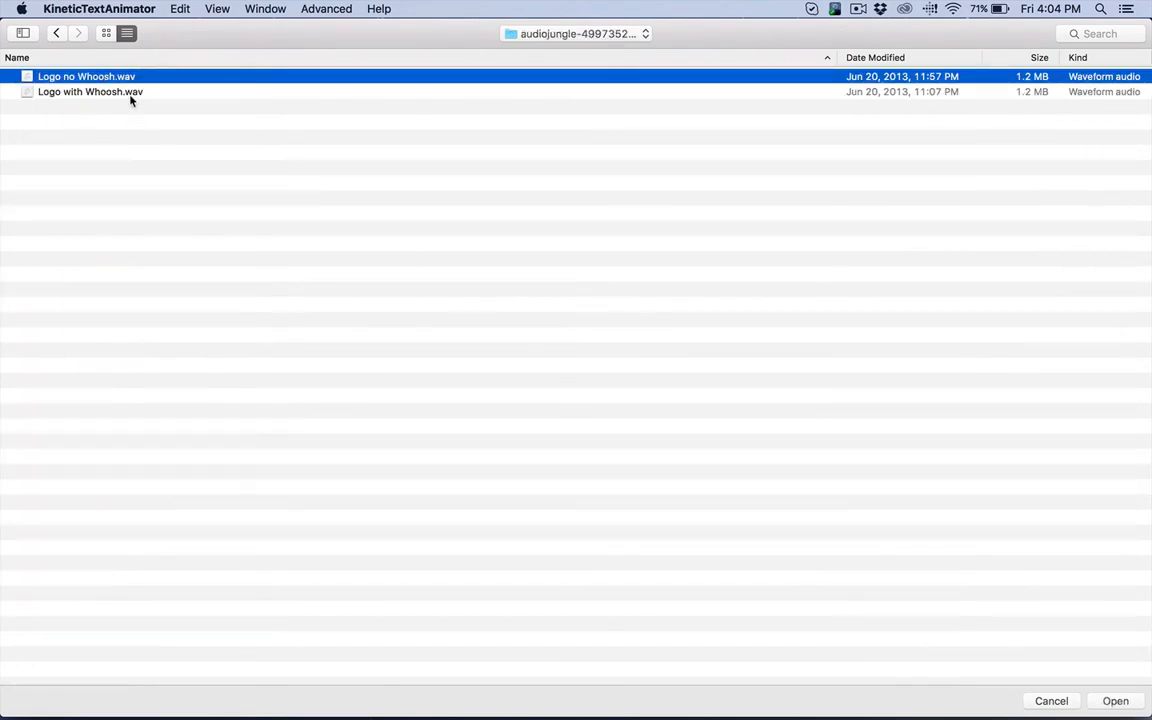
left_click(1114, 701)
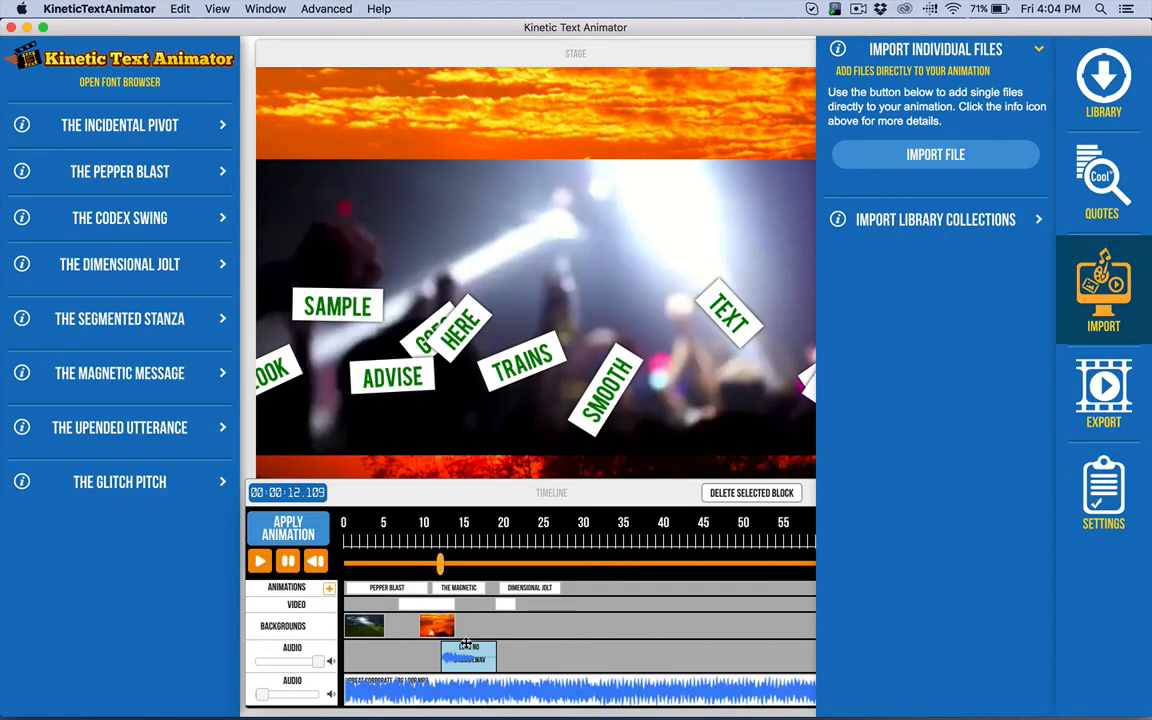
- Move the Logo no Whoosh block to start at about 11 seconds and turn the lower audio track's volume down to minimum
left_click_drag(466, 643, 457, 645)
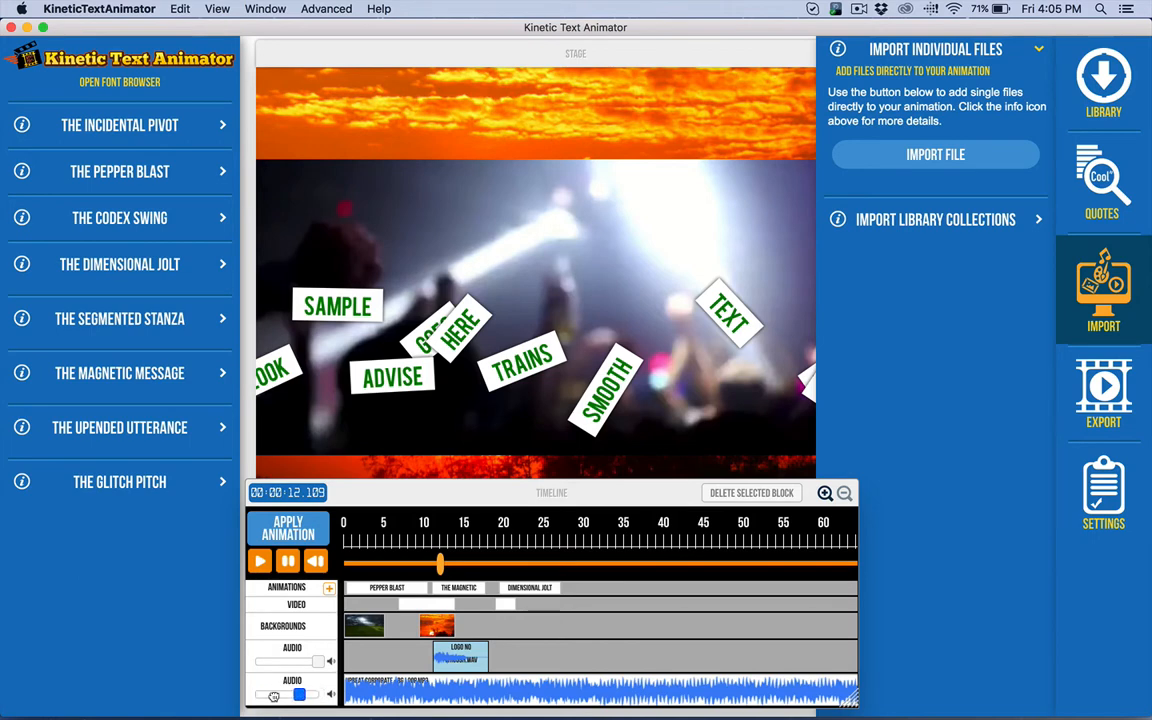
left_click_drag(266, 692, 245, 697)
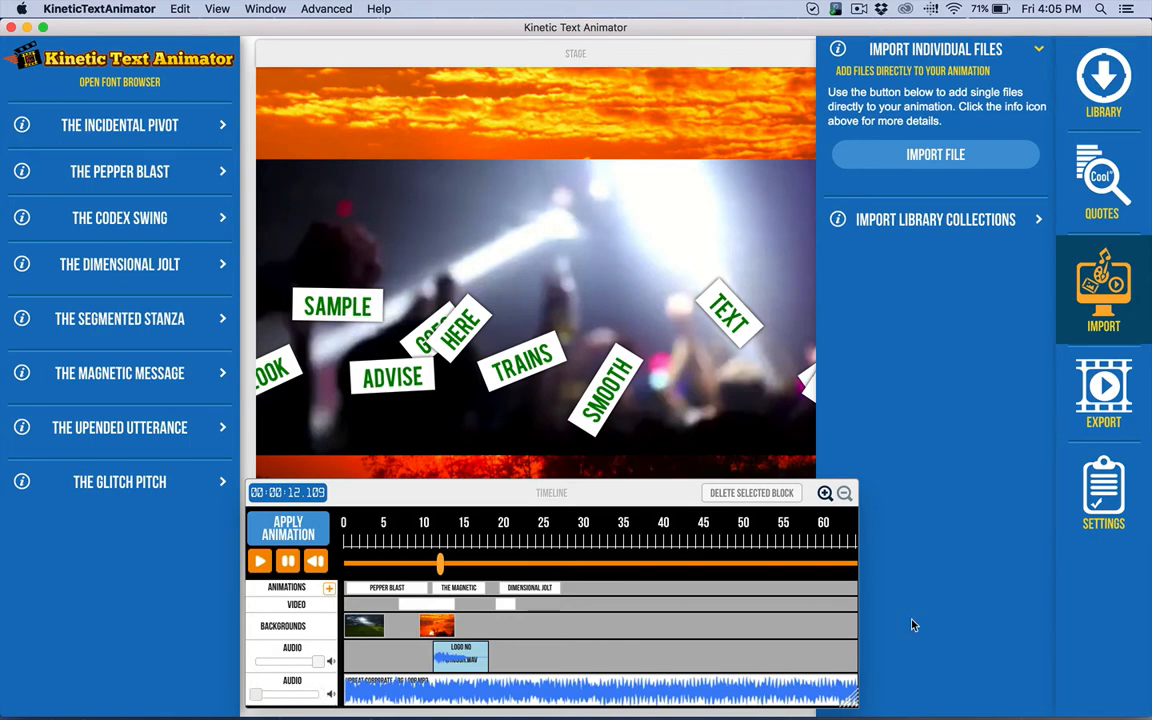
- View the general preferences with the background audio settings, and switch back to the media library
left_click(1103, 490)
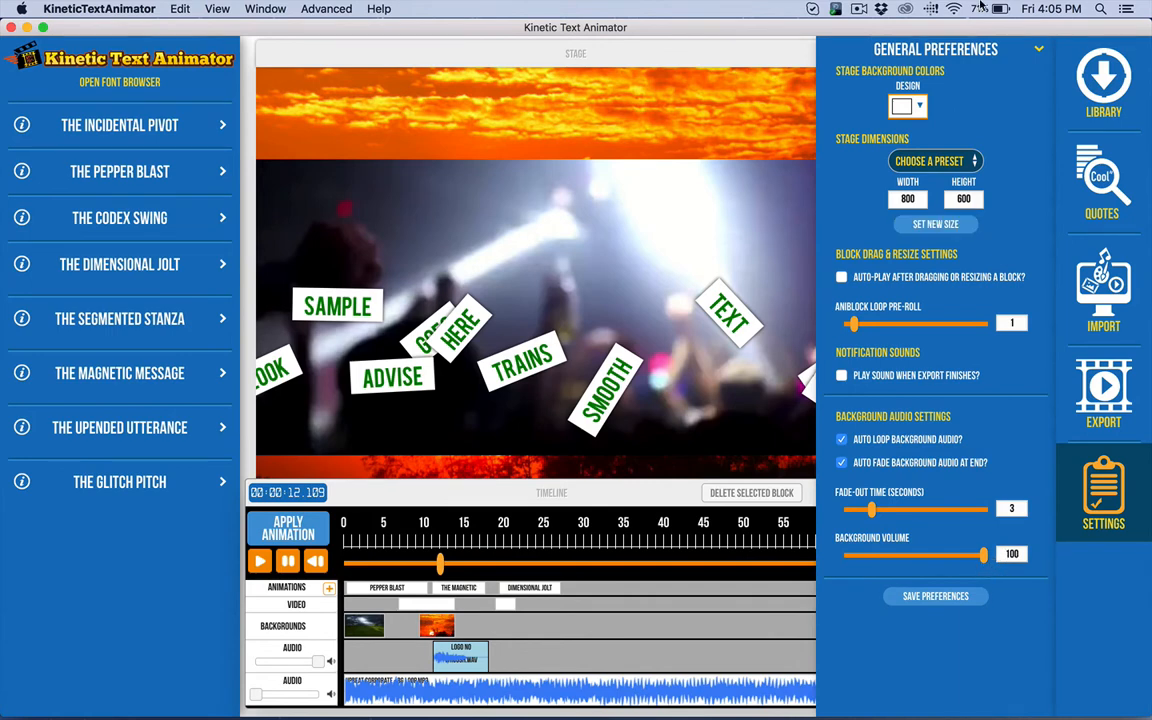
left_click(1104, 80)
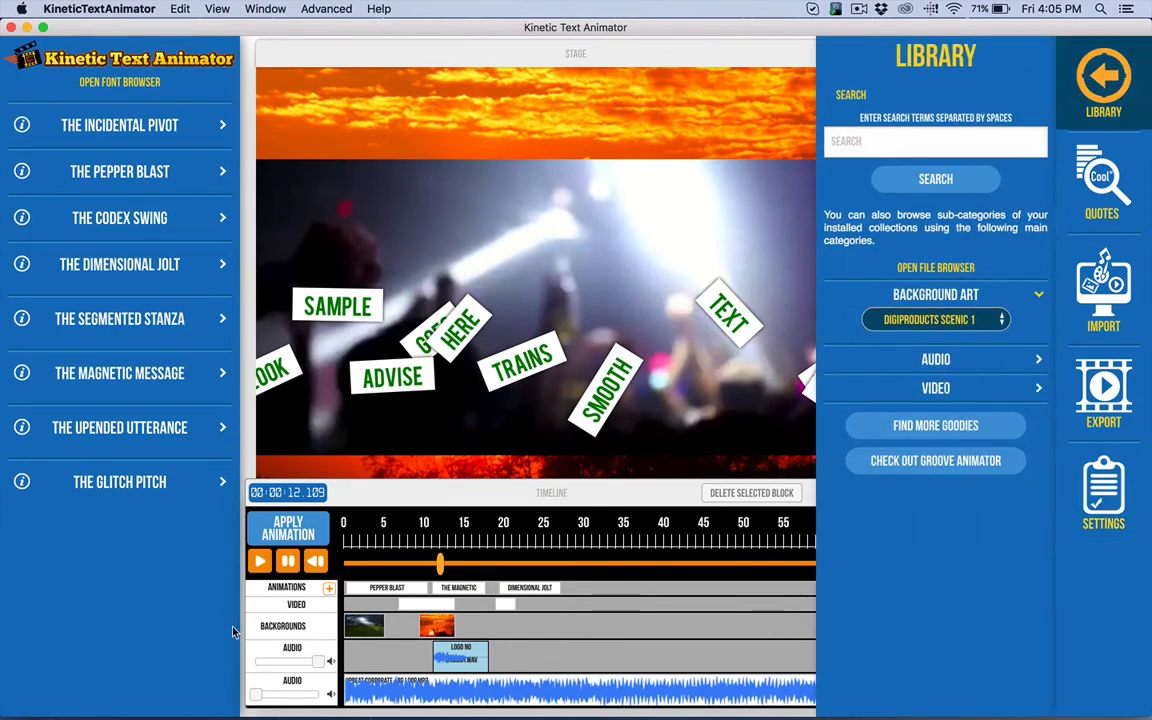
- Set the lower audio track's volume to maximum, play the timeline while lowering it to minimum and raising it to about half, and pause
left_click_drag(262, 696, 322, 693)
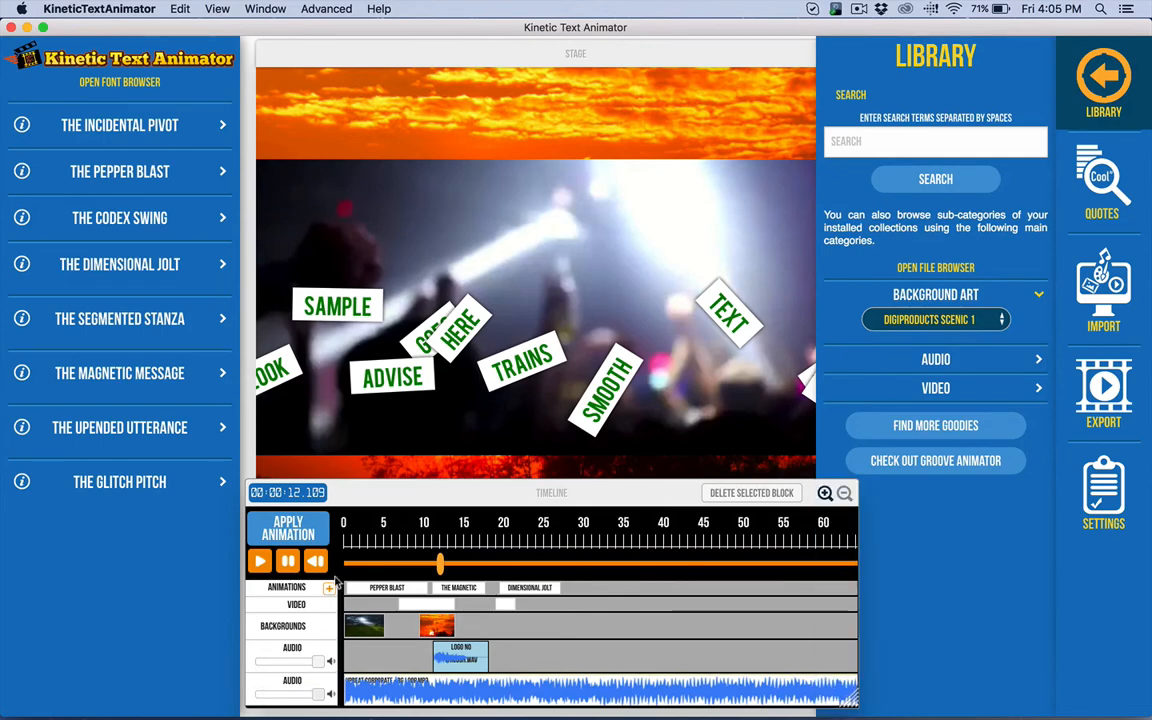
left_click(260, 562)
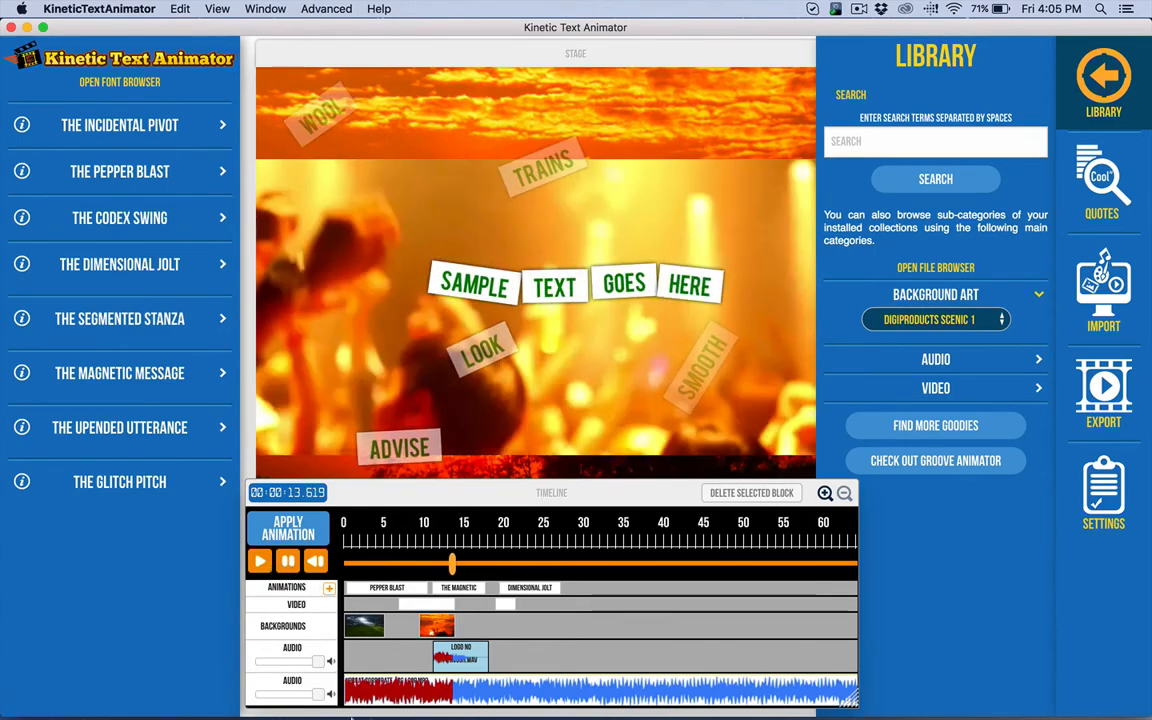
mouse_move(329, 704)
left_click_drag(318, 696, 263, 699)
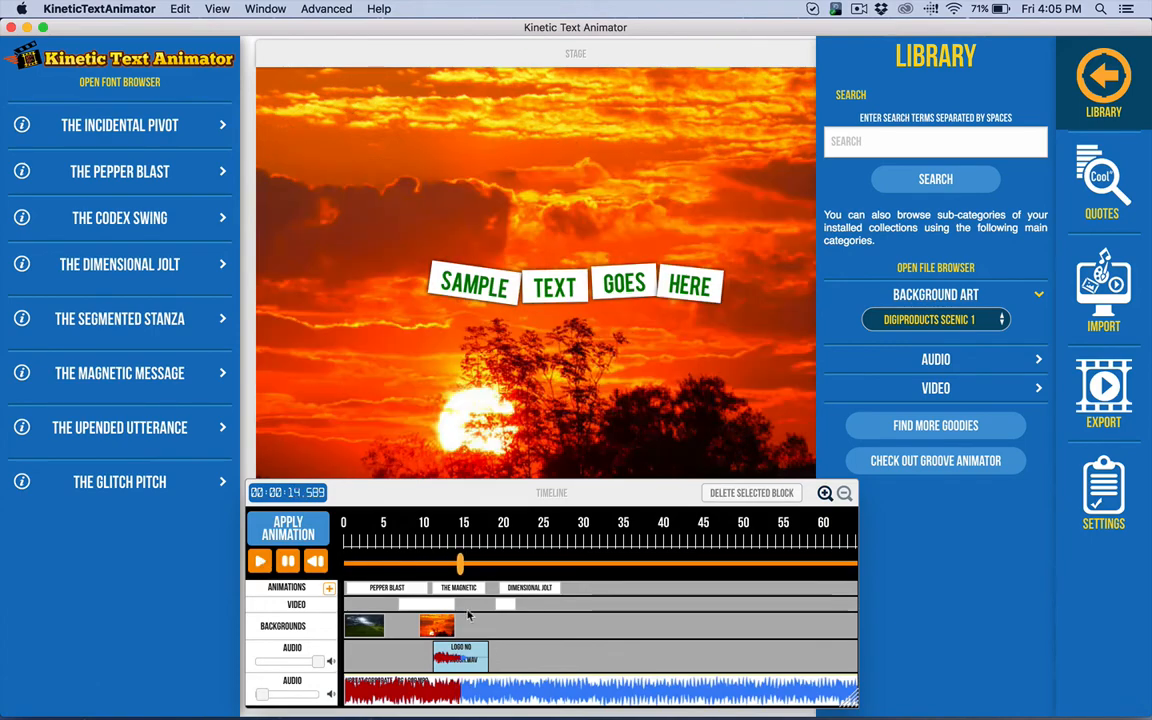
left_click_drag(259, 697, 287, 698)
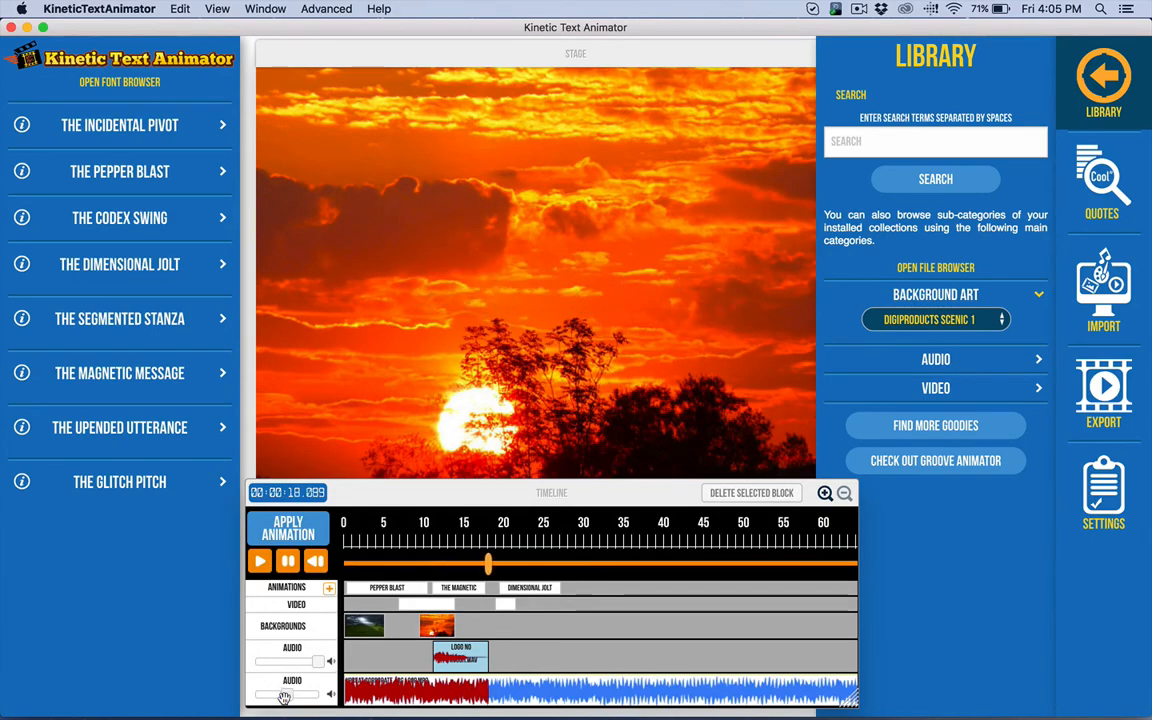
left_click(288, 561)
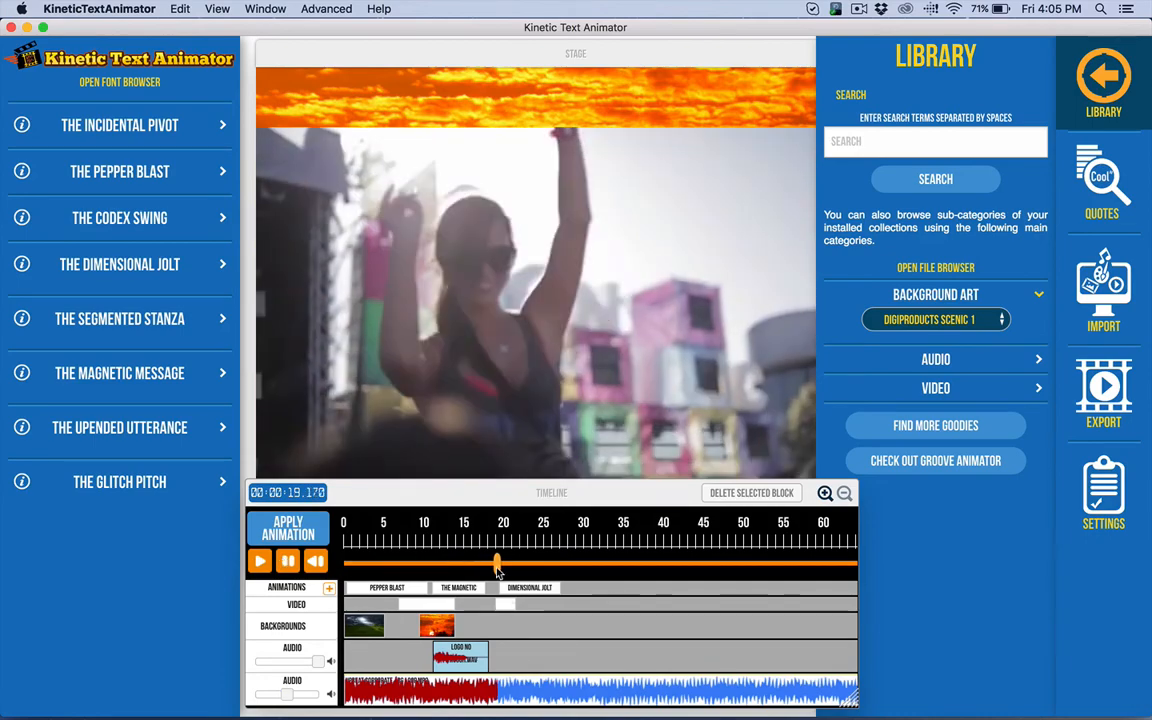
- Set the playhead to about 7.5 seconds and move the Logo no Whoosh block to start at about 7 seconds on the enlarged timeline
left_click_drag(497, 566, 404, 566)
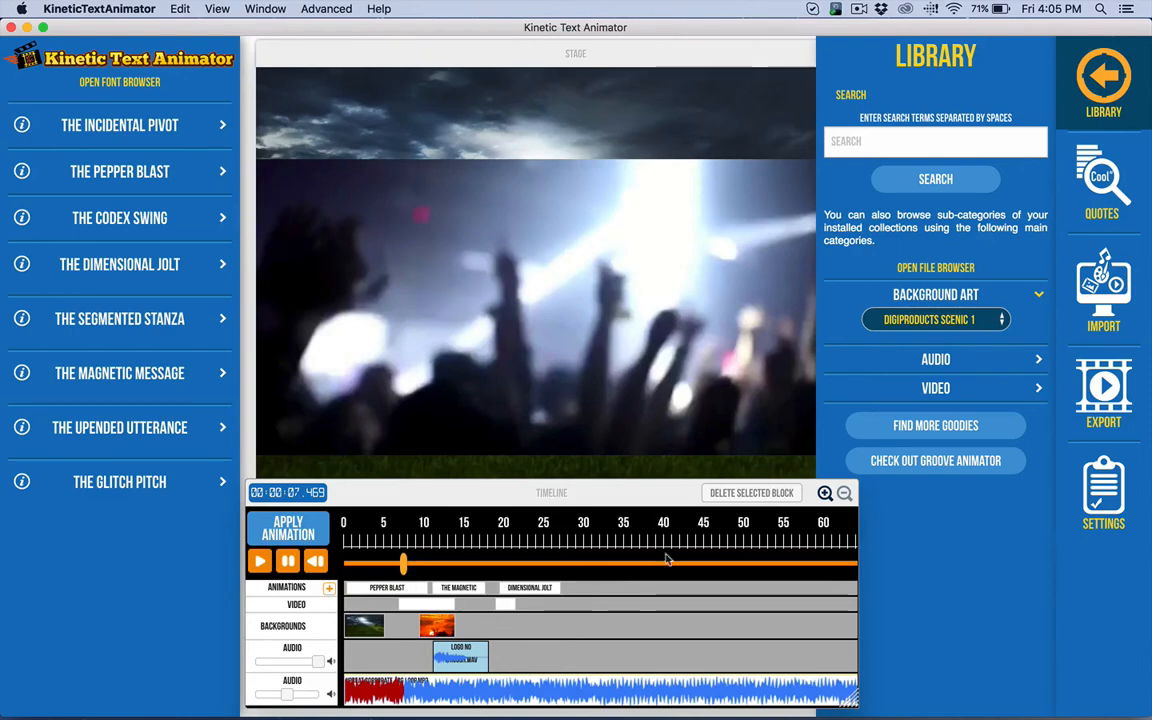
left_click(824, 494)
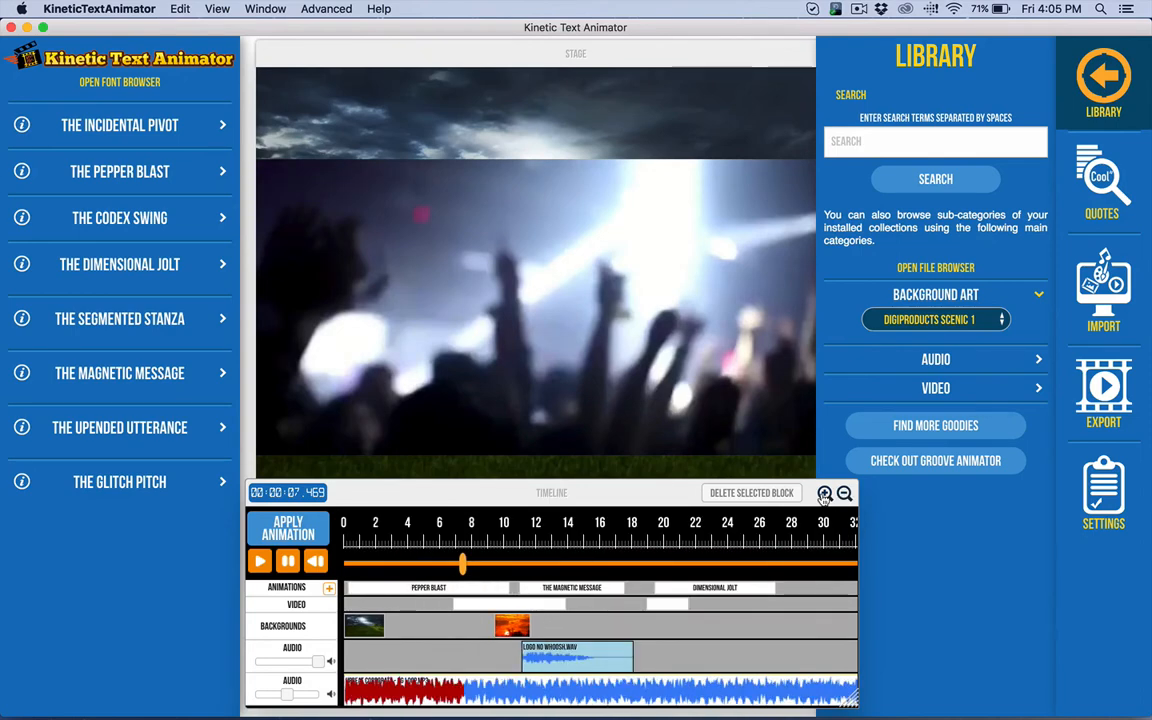
left_click(824, 494)
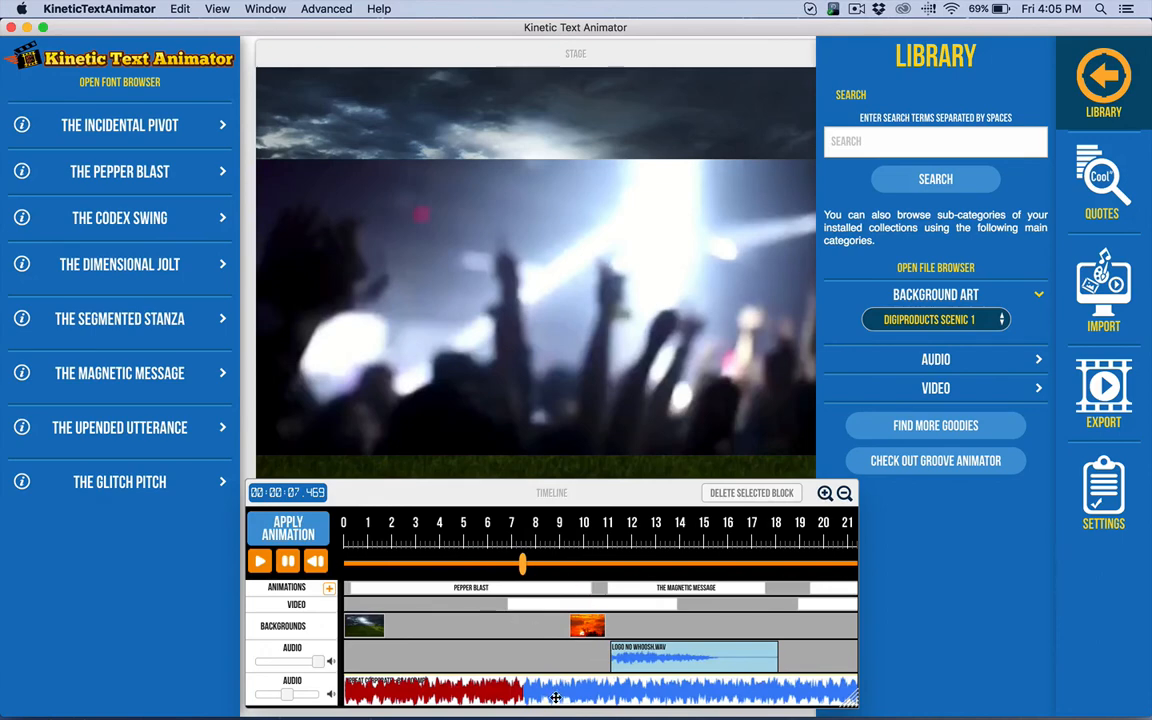
left_click_drag(652, 654, 579, 654)
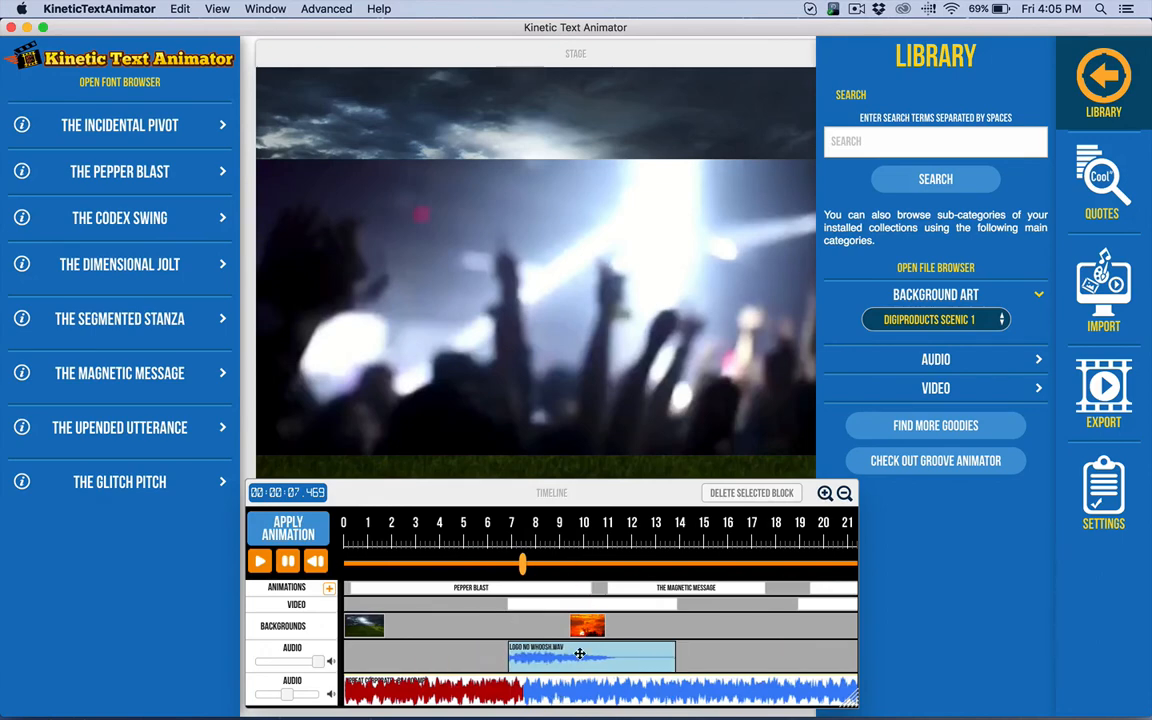
- Enlarge the timeline to fifths of a second and move the sunset background block to start at about 7 seconds
left_click(824, 494)
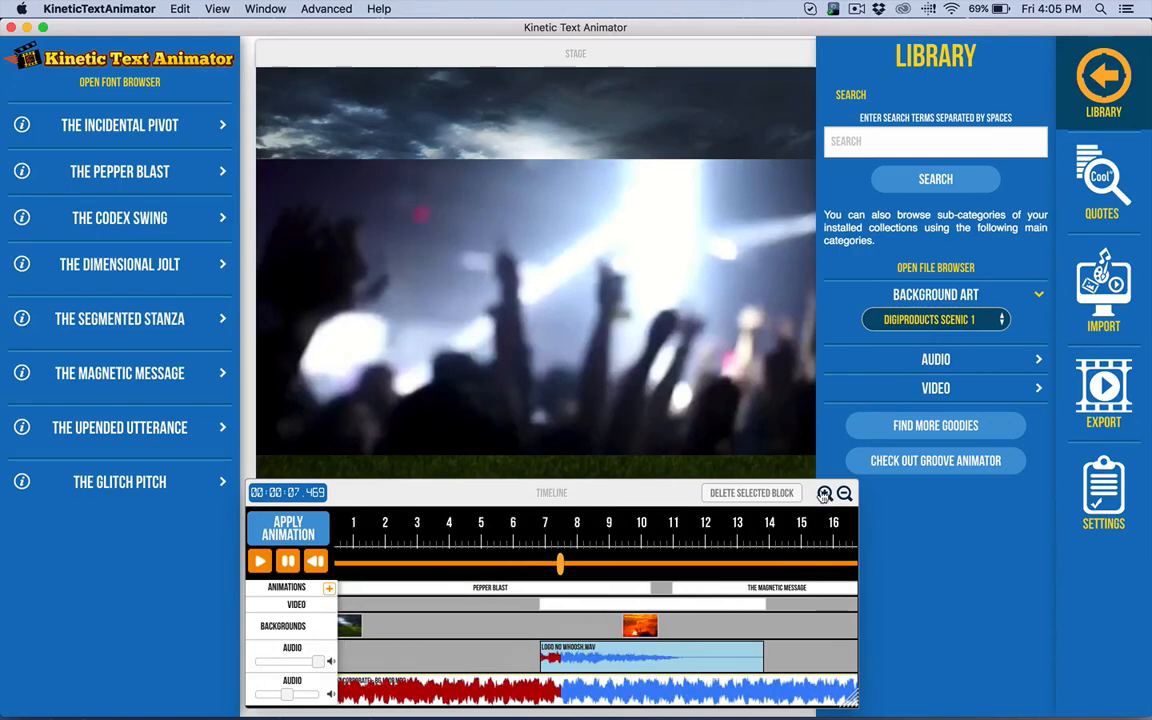
left_click(824, 494)
left_click(824, 494)
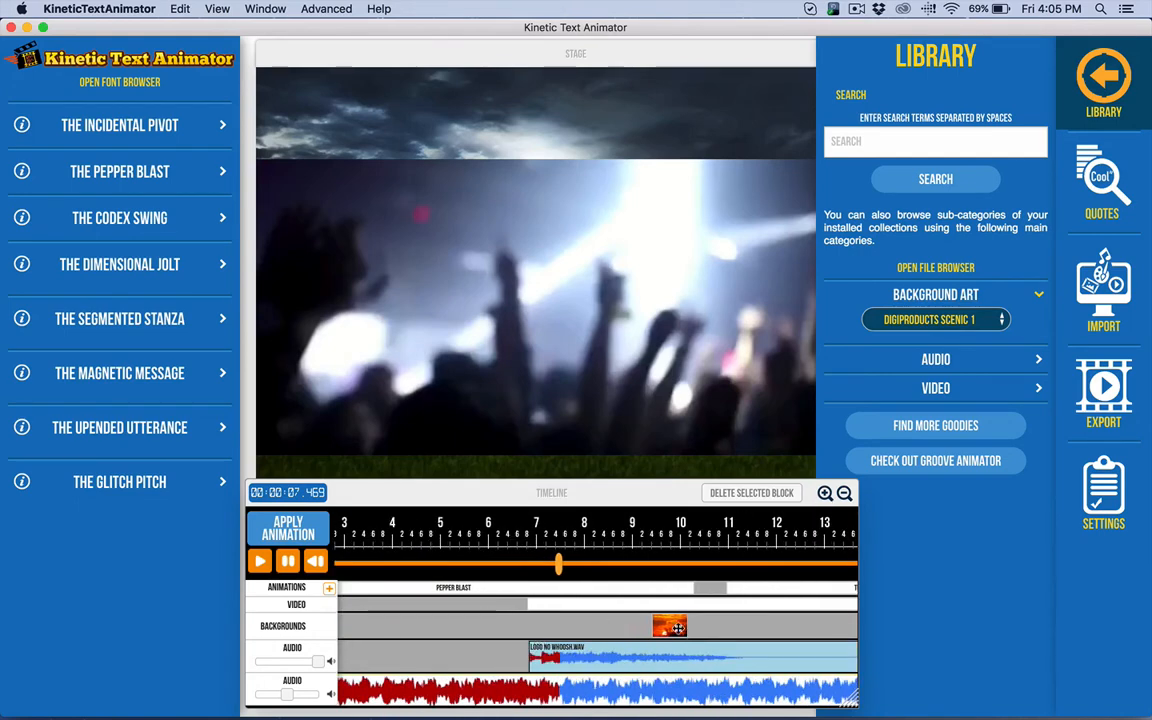
left_click_drag(677, 627, 556, 627)
- Select the Pepper Blast block and preview the timeline from about 5 seconds, turning the lower audio track down to minimum partway through
left_click(492, 587)
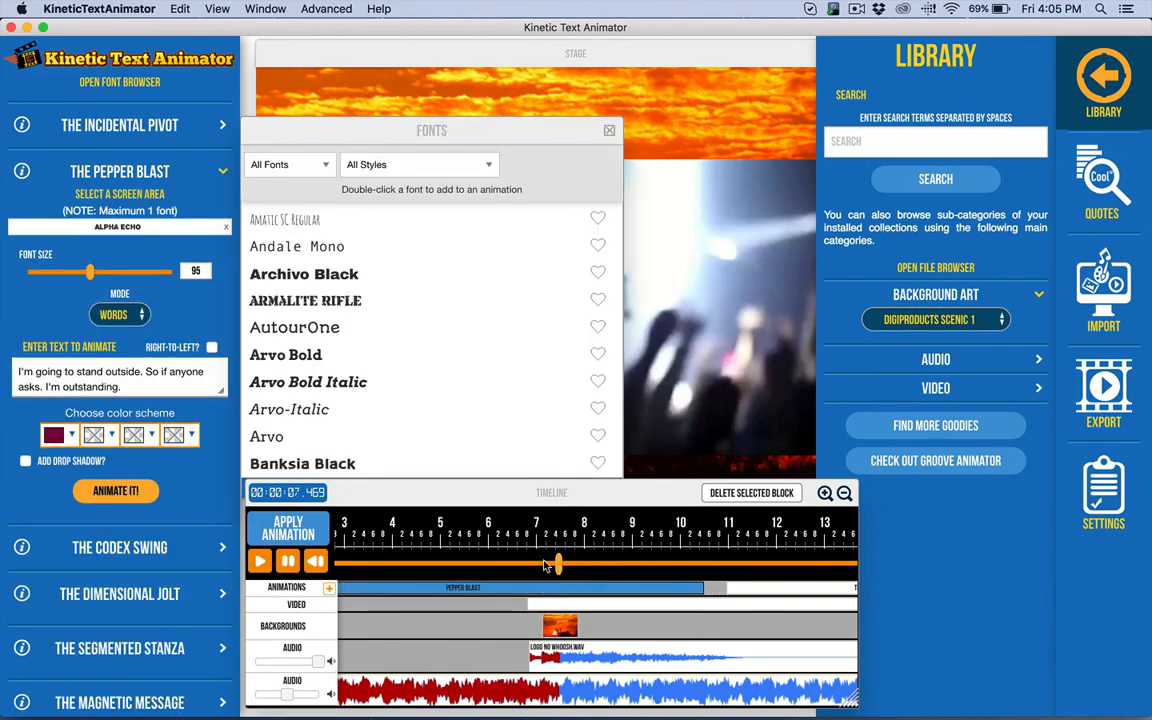
left_click(433, 565)
left_click(261, 561)
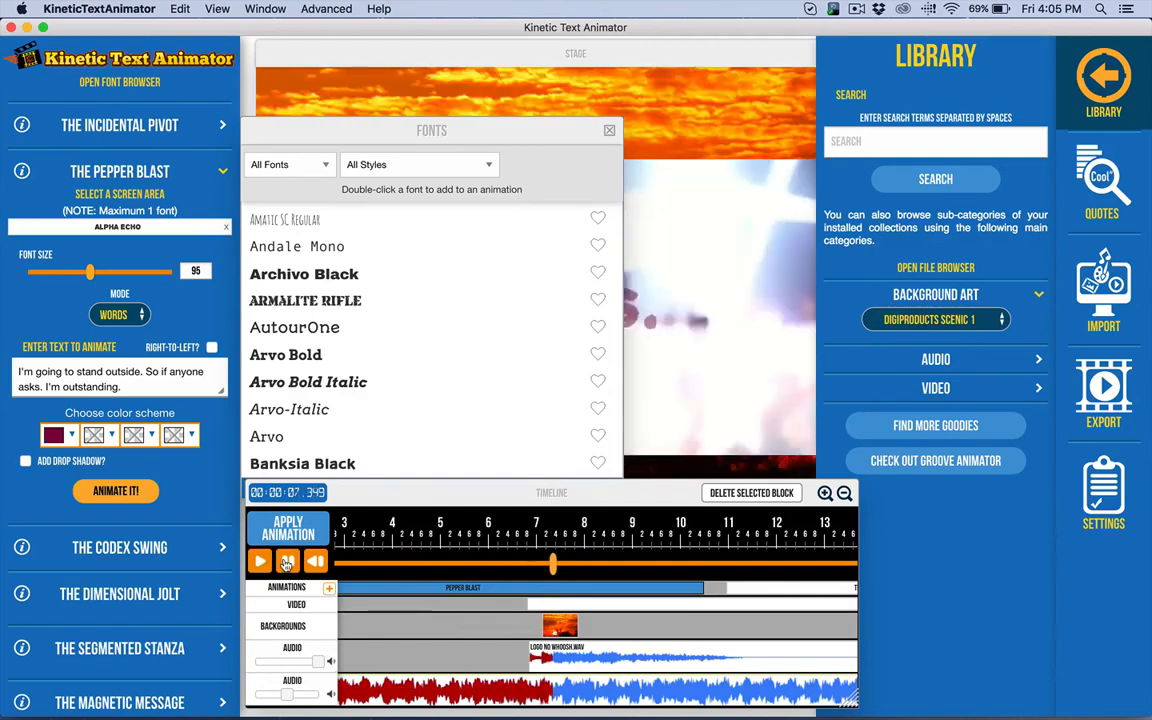
left_click(524, 652)
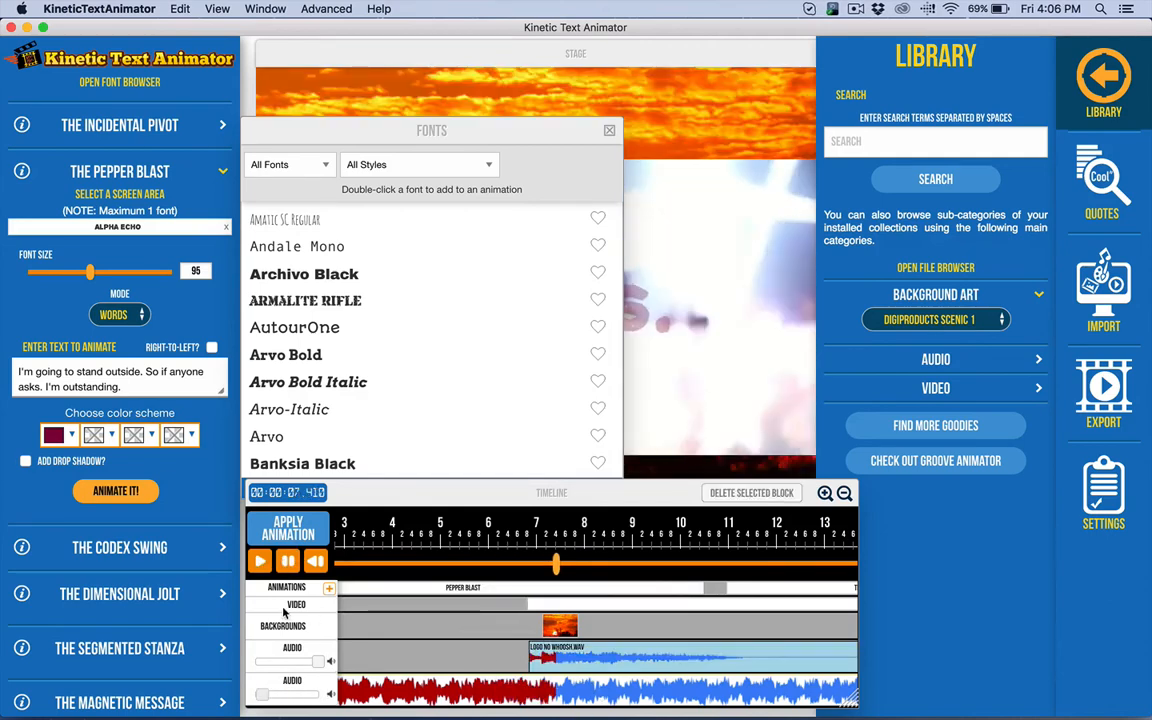
left_click(259, 562)
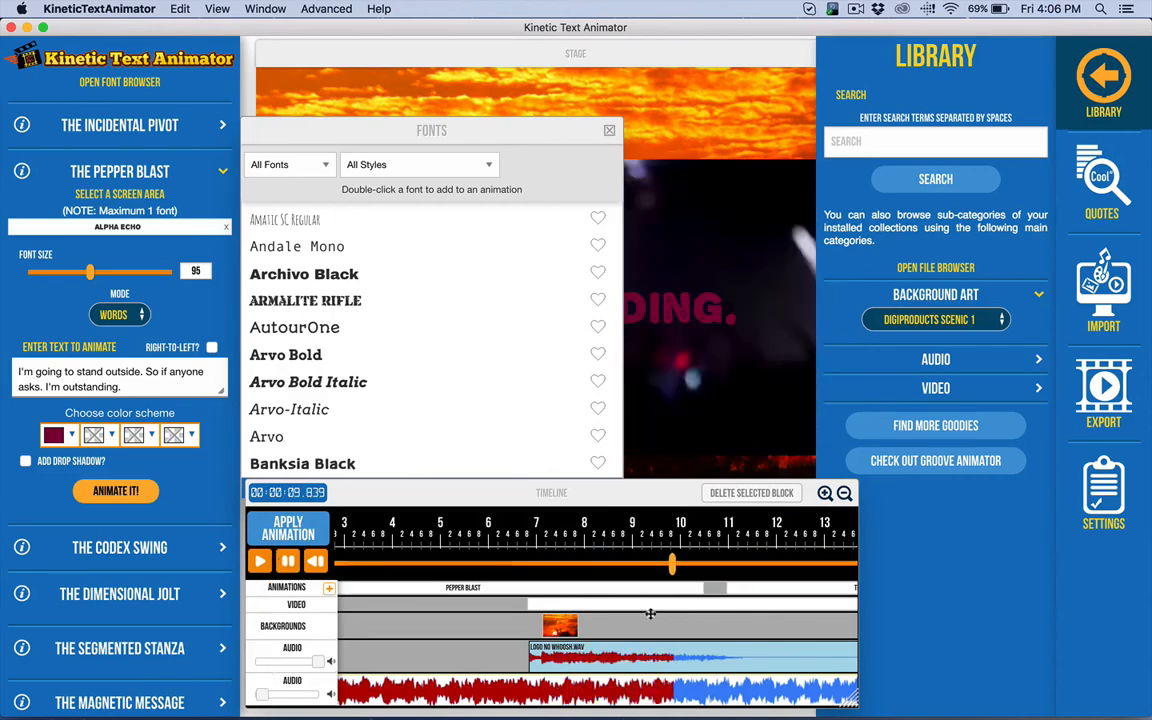
- Move the Logo no Whoosh block to start at about 11 seconds, in line with the start of the Magnetic Message block
left_click(569, 604)
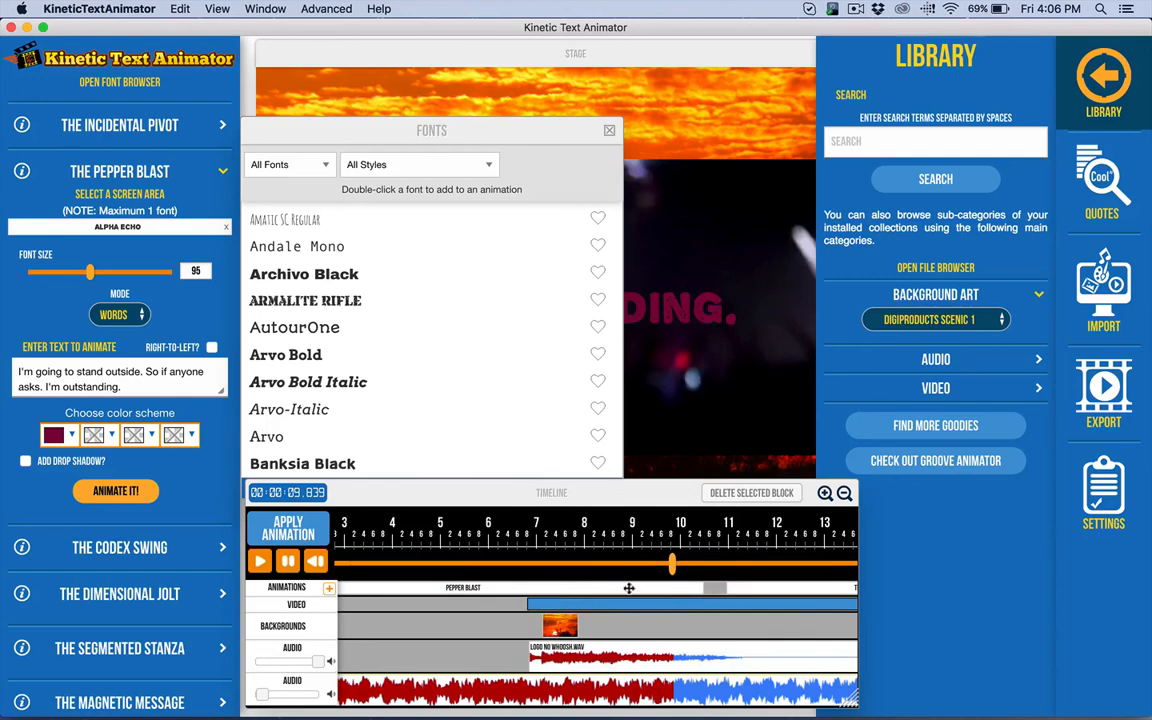
left_click_drag(665, 653, 857, 653)
scroll(790, 599, "right", 3)
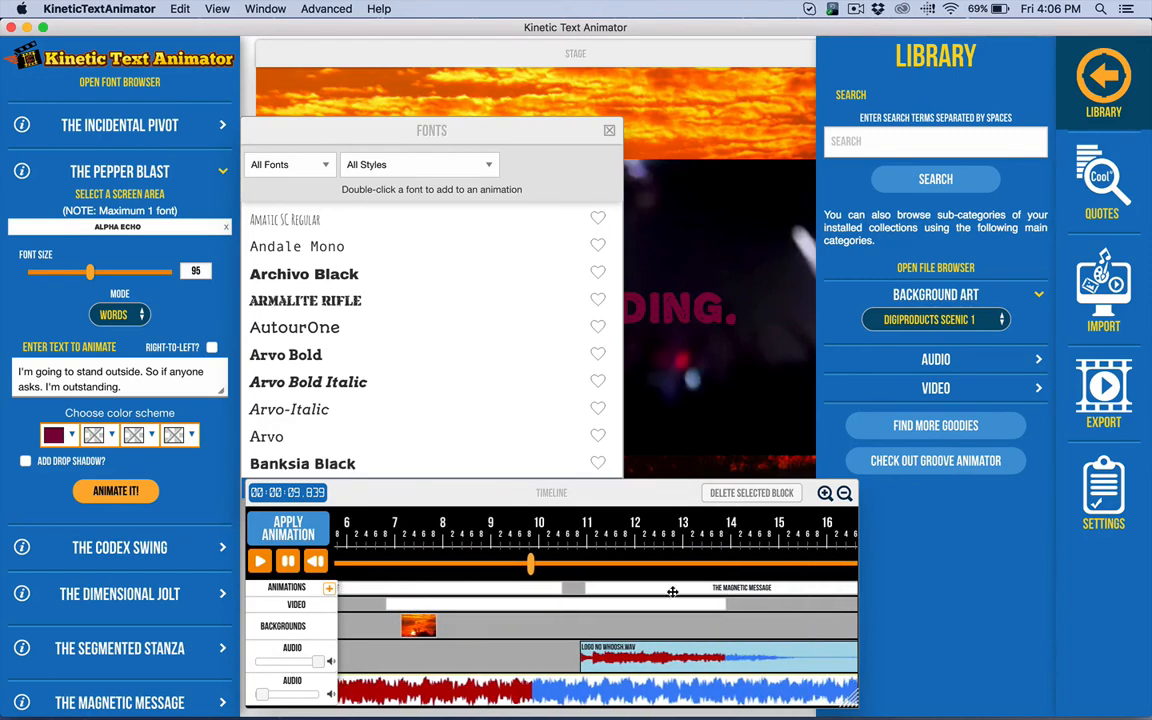
- Extend the Magnetic Message block to end at about 18 seconds, level with the end of the Logo no Whoosh block
left_click(595, 586)
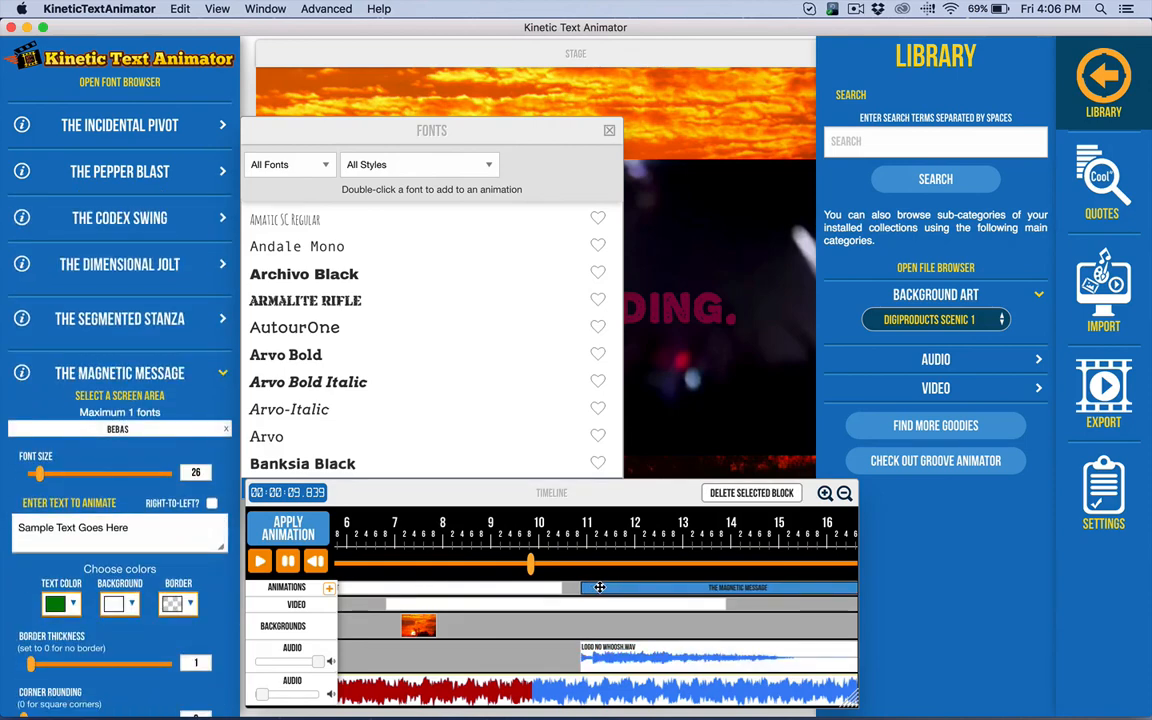
scroll(599, 587, "right", 5)
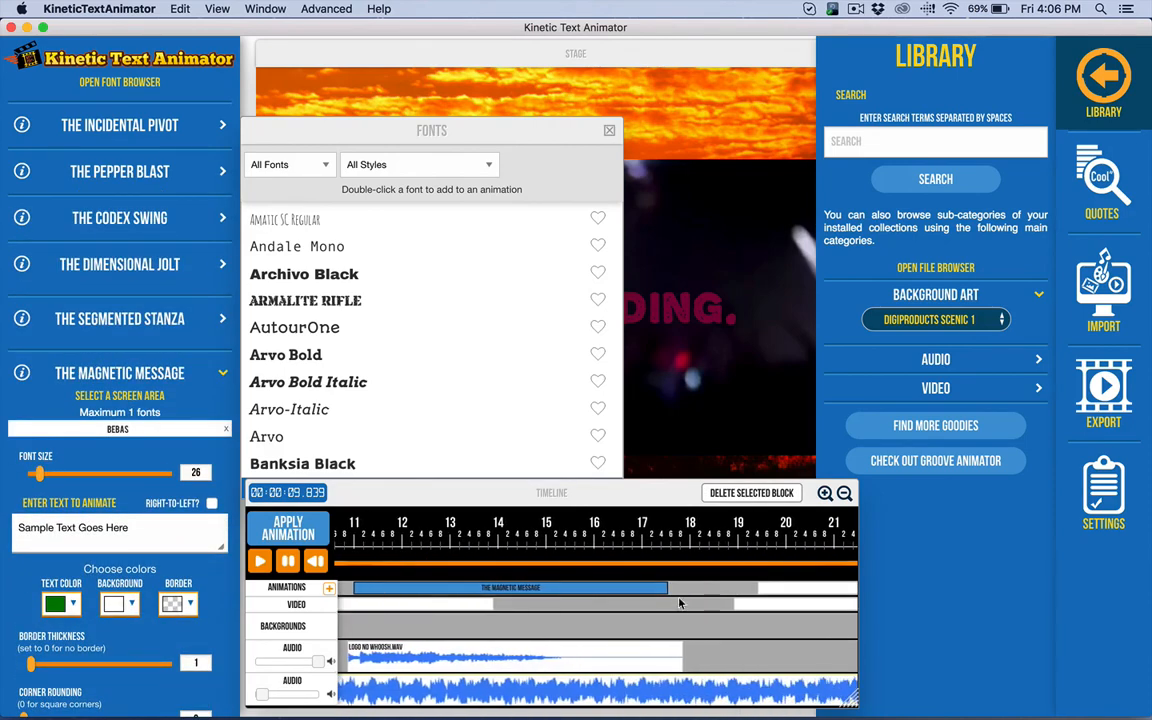
left_click_drag(667, 588, 690, 588)
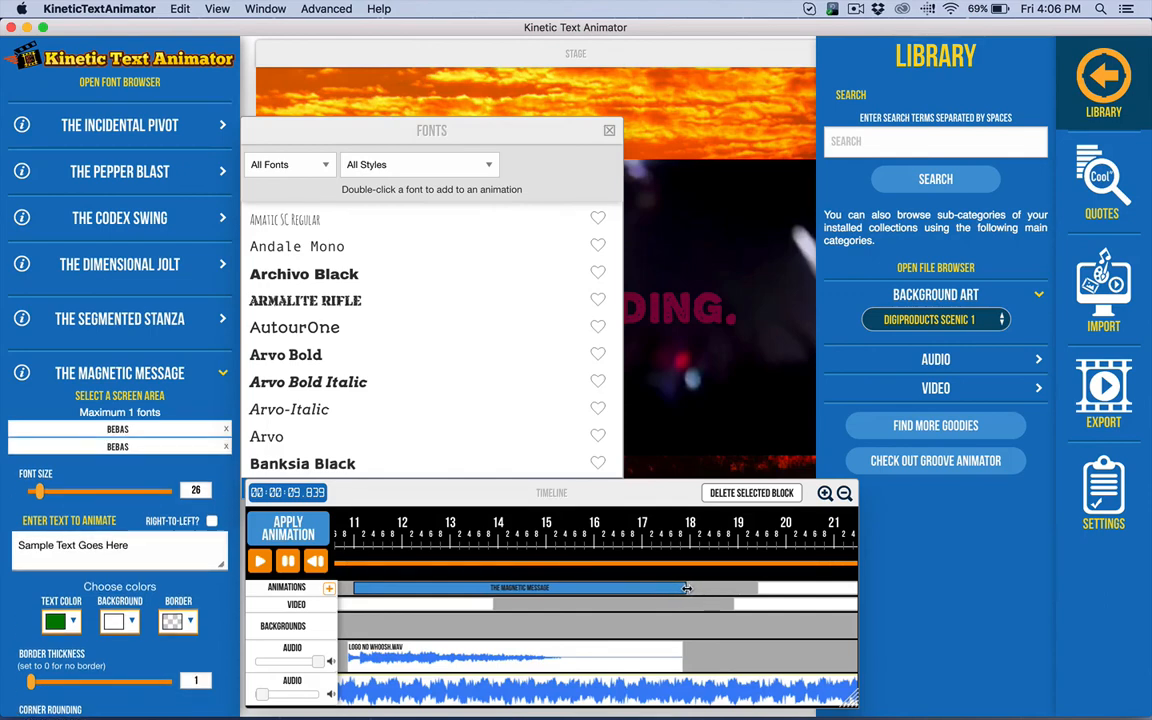
left_click(676, 628)
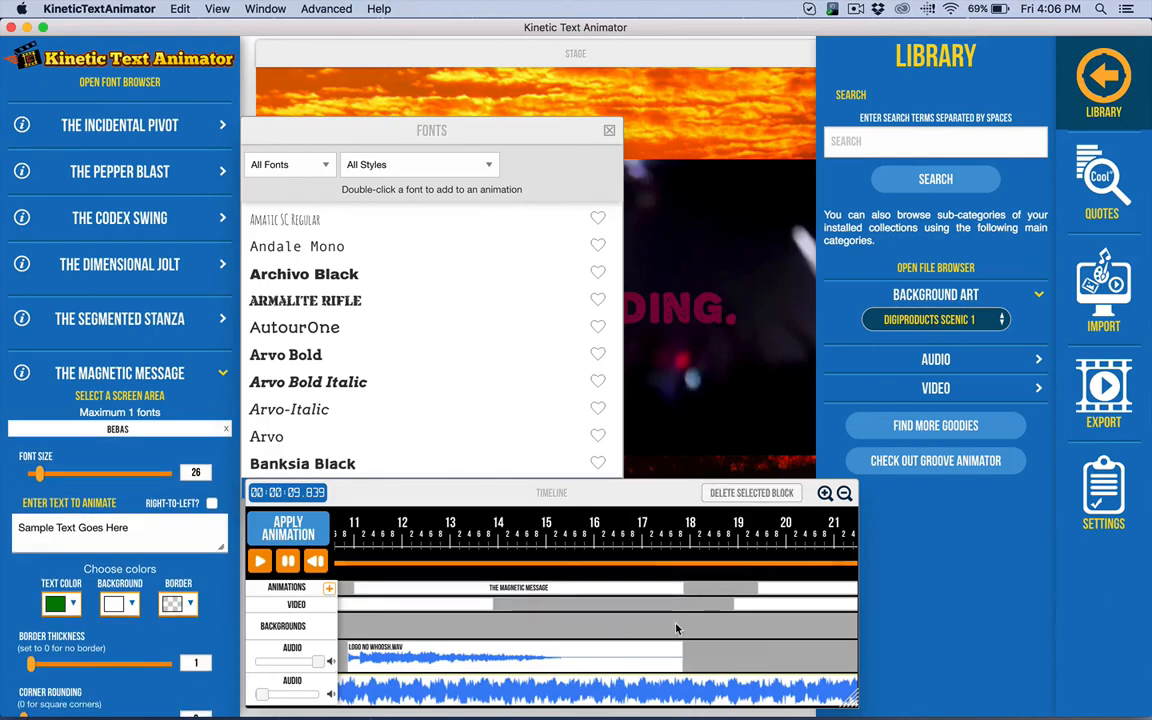